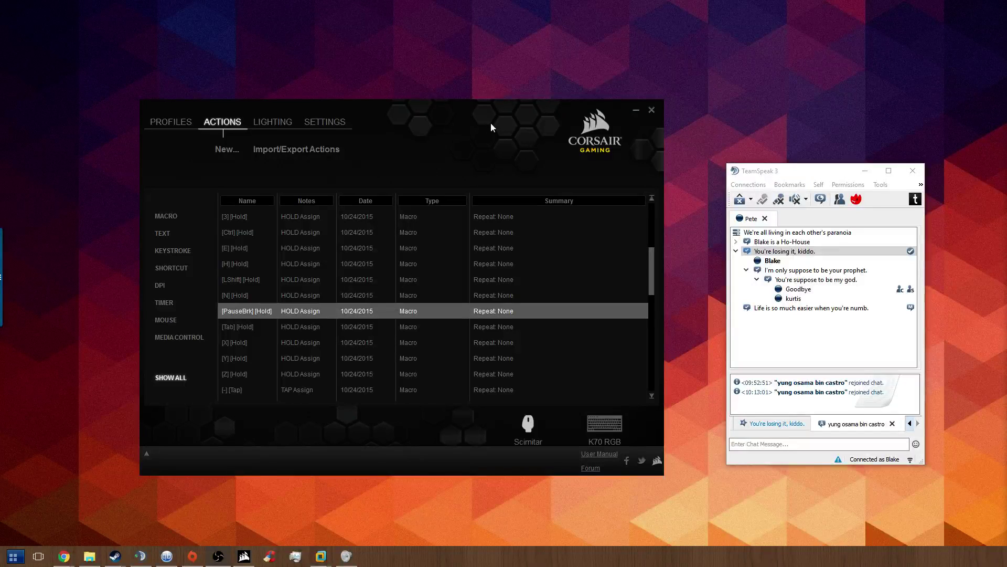
Rearrange the Corsair and TeamSpeak windows on the desktop.
{"action": "mouse_move", "coordinate": [498, 113]}
{"action": "left_mouse_down"}
{"action": "mouse_move", "coordinate": [517, 101]}
{"action": "mouse_move", "coordinate": [499, 116]}
{"action": "left_mouse_up"}
{"action": "scroll", "coordinate": [630, 313], "scroll_direction": "up", "scroll_amount": 1}
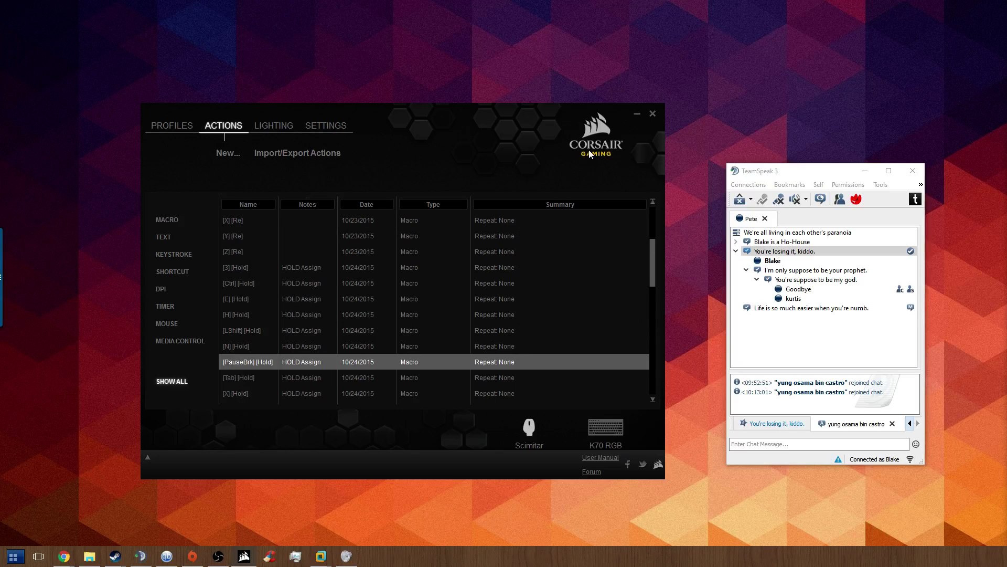
{"action": "left_click_drag", "start_coordinate": [525, 110], "coordinate": [543, 101]}
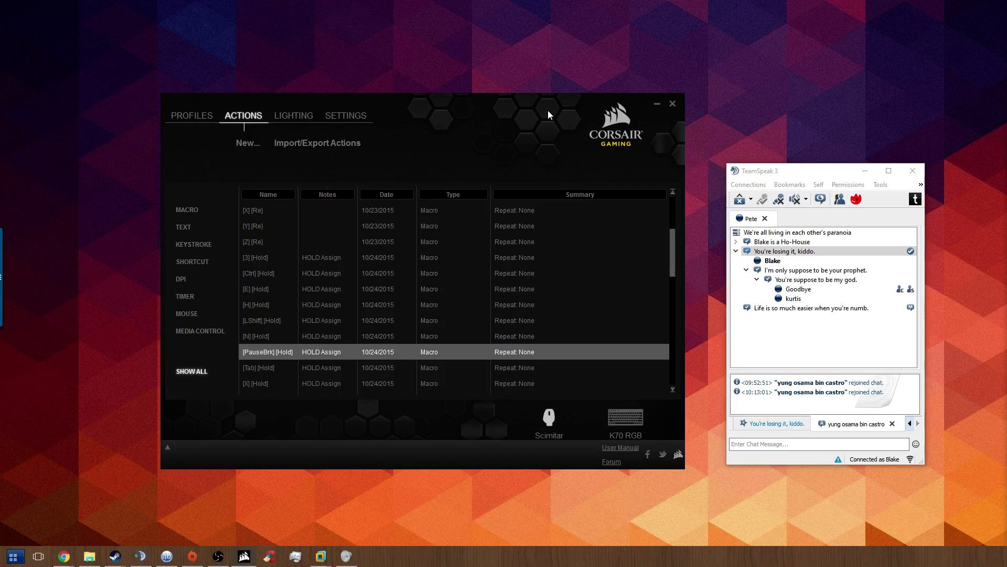
{"action": "left_click_drag", "start_coordinate": [797, 177], "coordinate": [763, 184]}
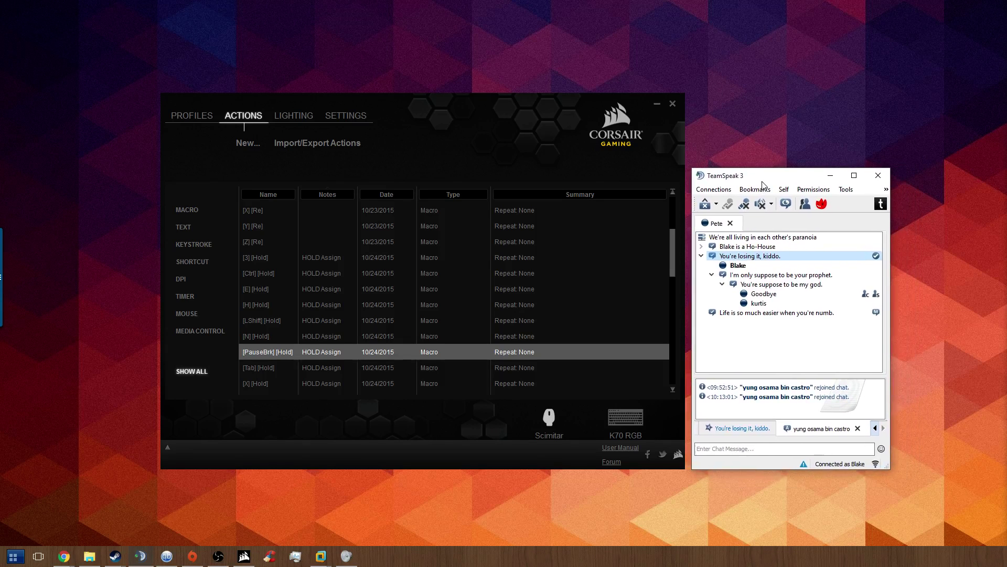
Scroll through the Actions list and select the [=] [Tap] action.
{"action": "scroll", "coordinate": [652, 220], "scroll_direction": "down", "scroll_amount": 2}
{"action": "left_click_drag", "start_coordinate": [675, 266], "coordinate": [677, 191]}
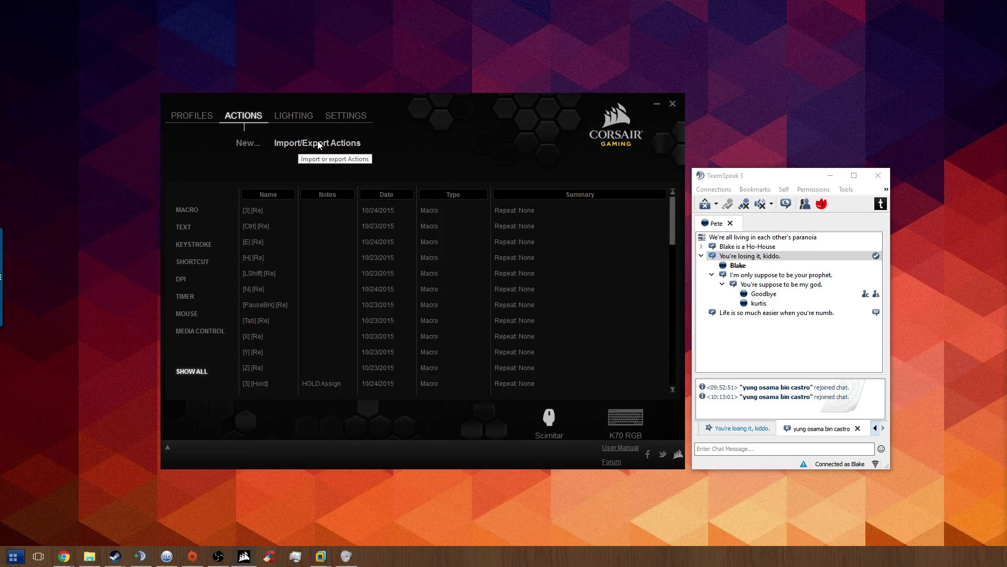
{"action": "scroll", "coordinate": [488, 250], "scroll_direction": "down", "scroll_amount": 10}
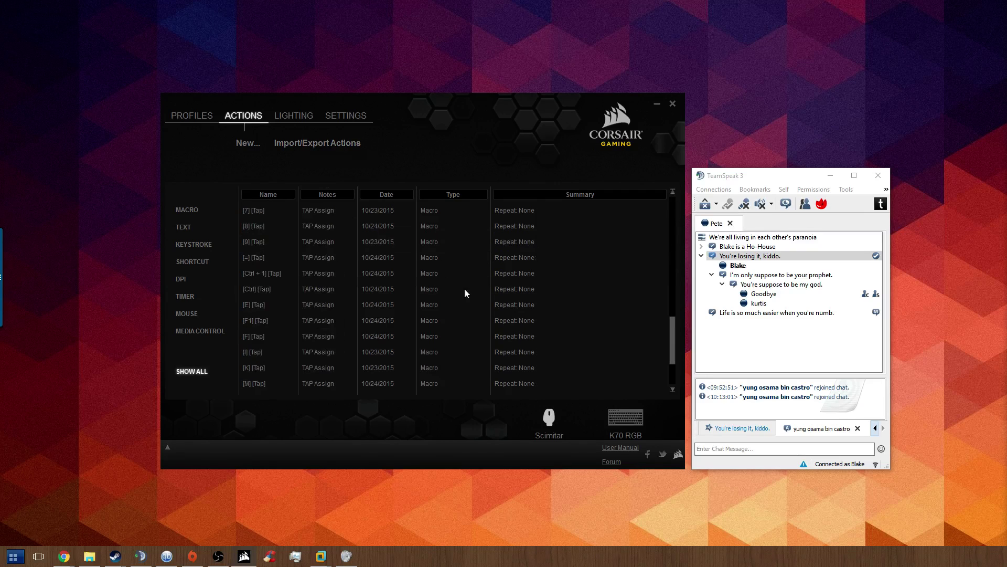
{"action": "scroll", "coordinate": [419, 270], "scroll_direction": "up", "scroll_amount": 5}
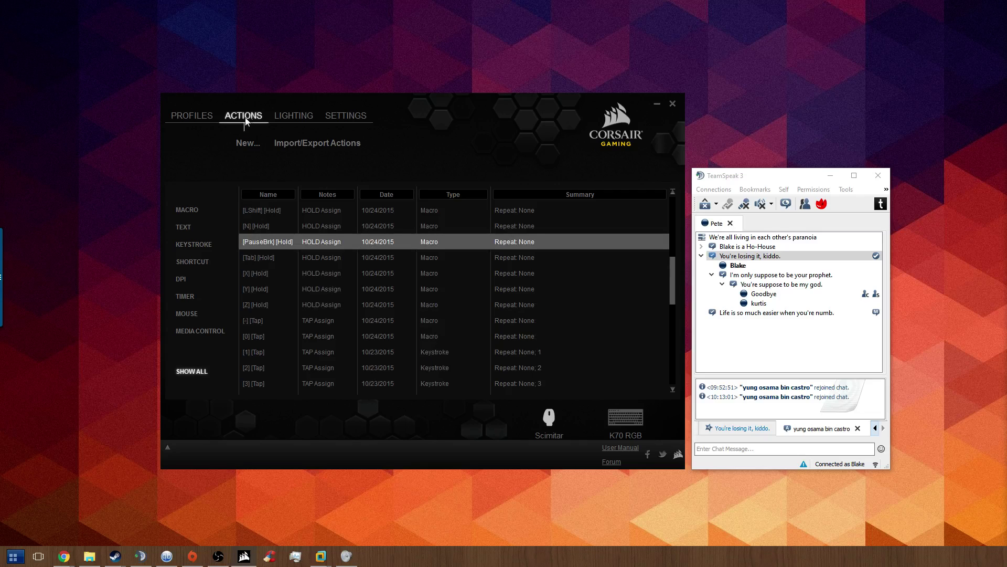
{"action": "scroll", "coordinate": [317, 283], "scroll_direction": "down", "scroll_amount": 2}
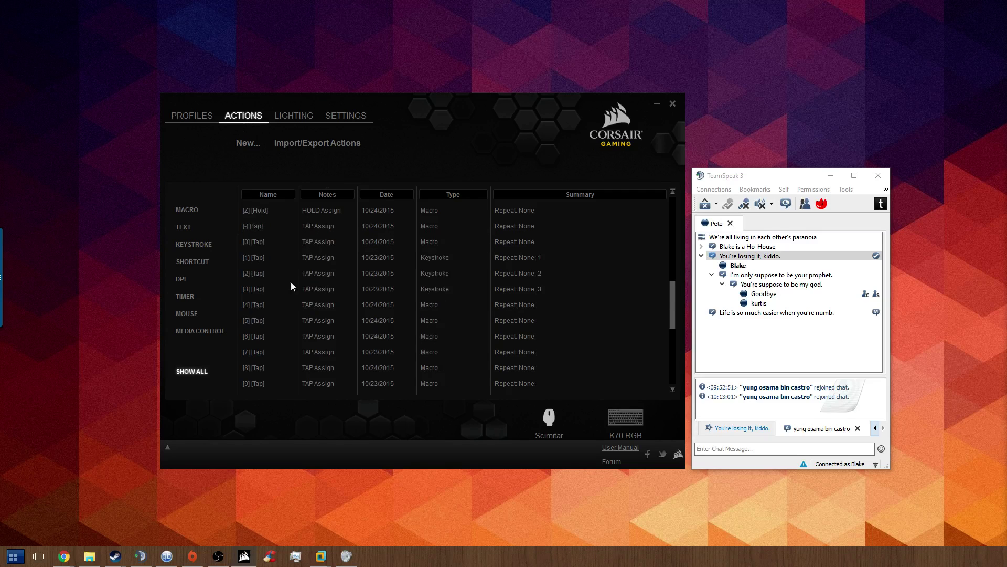
{"action": "left_click_drag", "start_coordinate": [675, 294], "coordinate": [675, 314]}
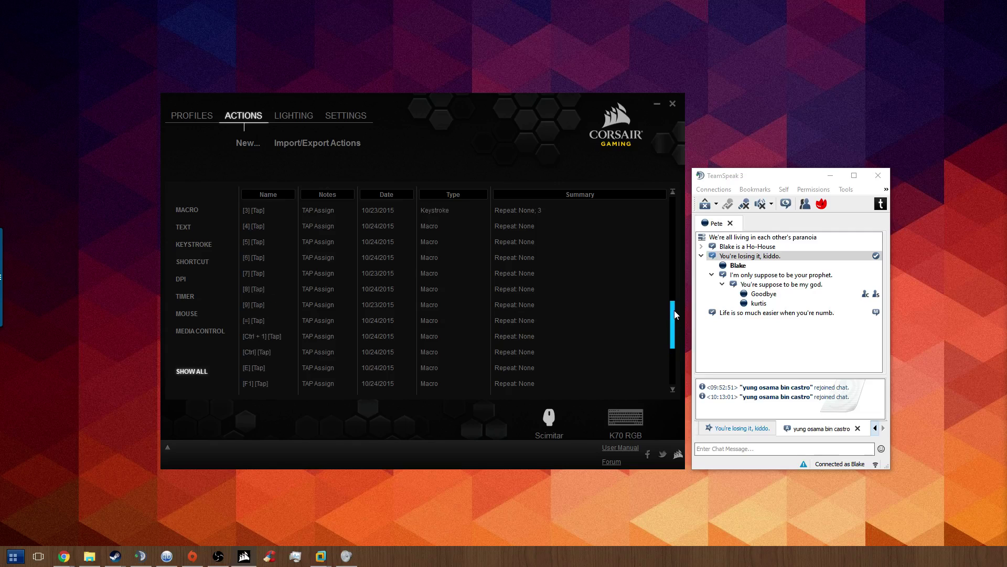
{"action": "left_click", "coordinate": [260, 321]}
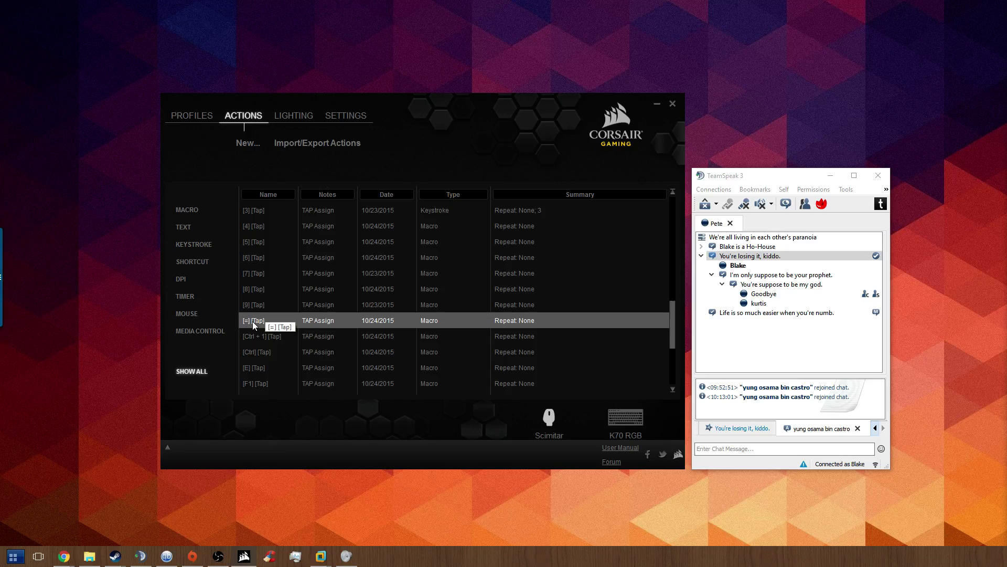
Create a blank action named '[-] [Hold]' with the note 'Hold Assign'.
{"action": "left_click", "coordinate": [242, 143]}
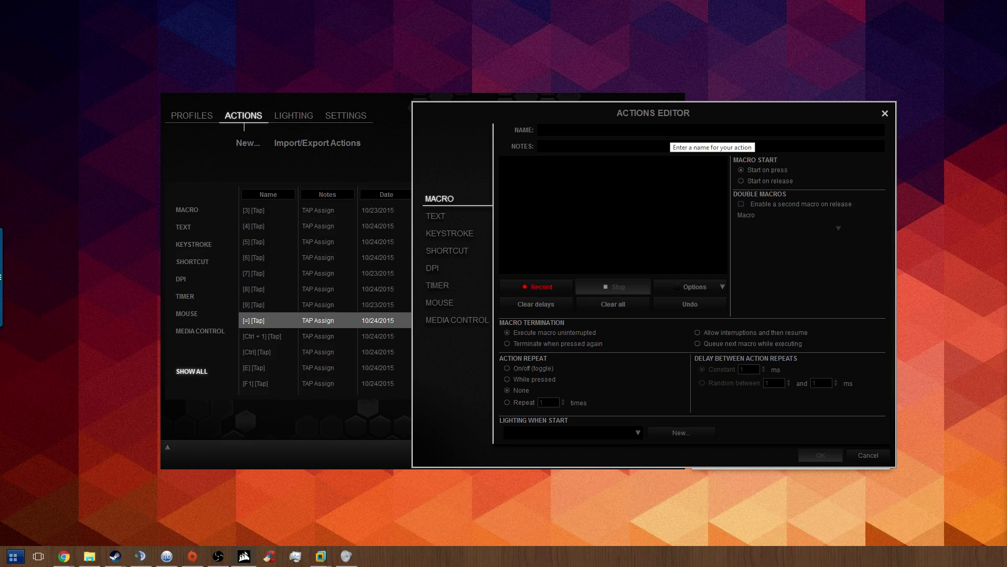
{"action": "type", "text": "["}
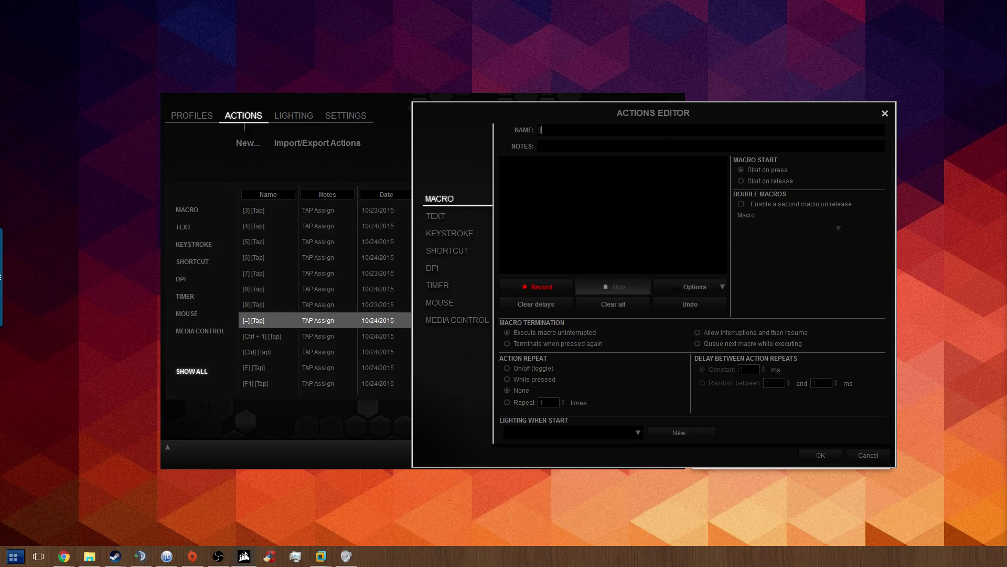
{"action": "type", "text": "-"}
{"action": "type", "text": "] [Hold"}
{"action": "left_click", "coordinate": [567, 146]}
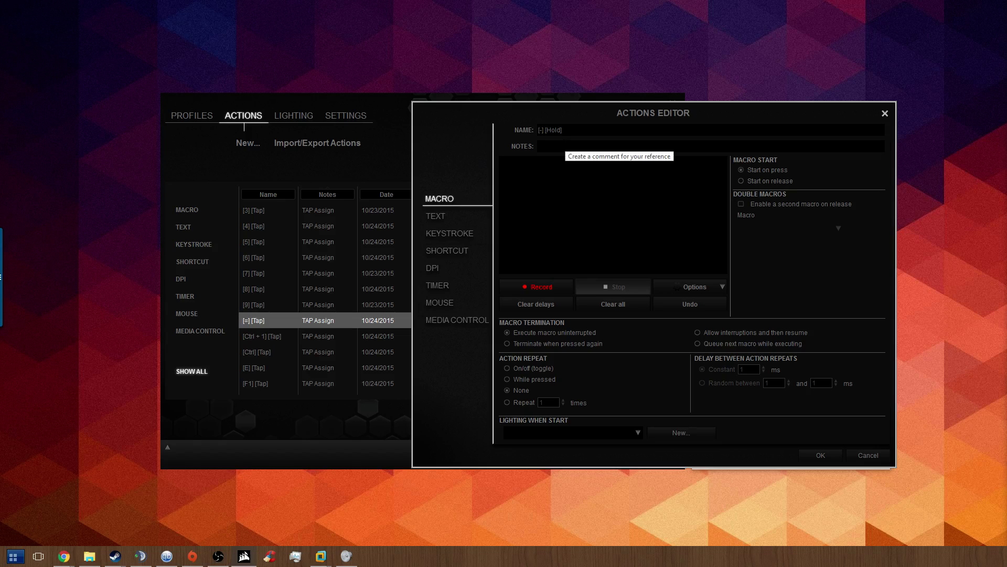
{"action": "type", "text": "Hold Assign"}
Record a hyphen keystroke and delete the pause and release events, leaving only 'Press key -'.
{"action": "left_click", "coordinate": [546, 289]}
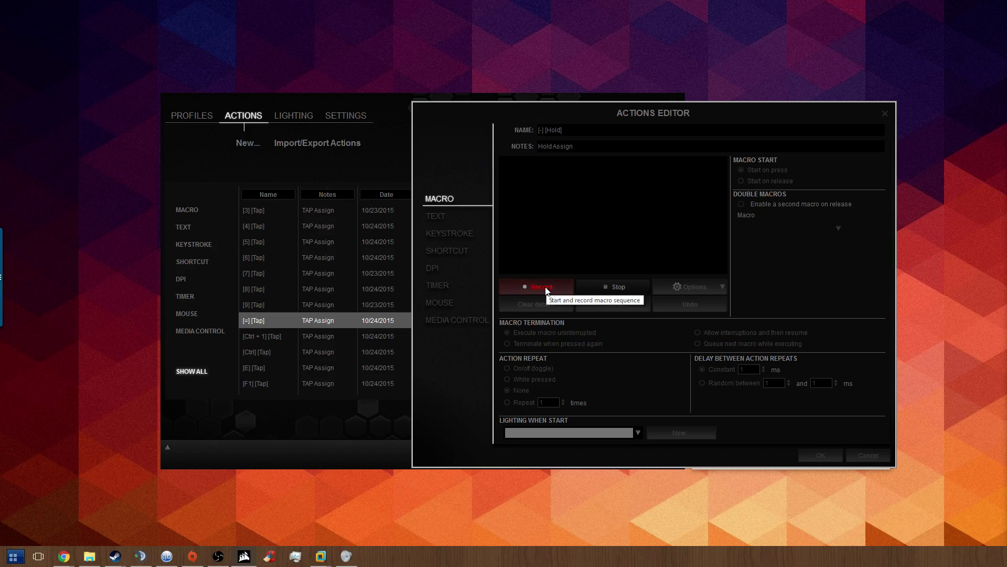
{"action": "key", "text": "minus"}
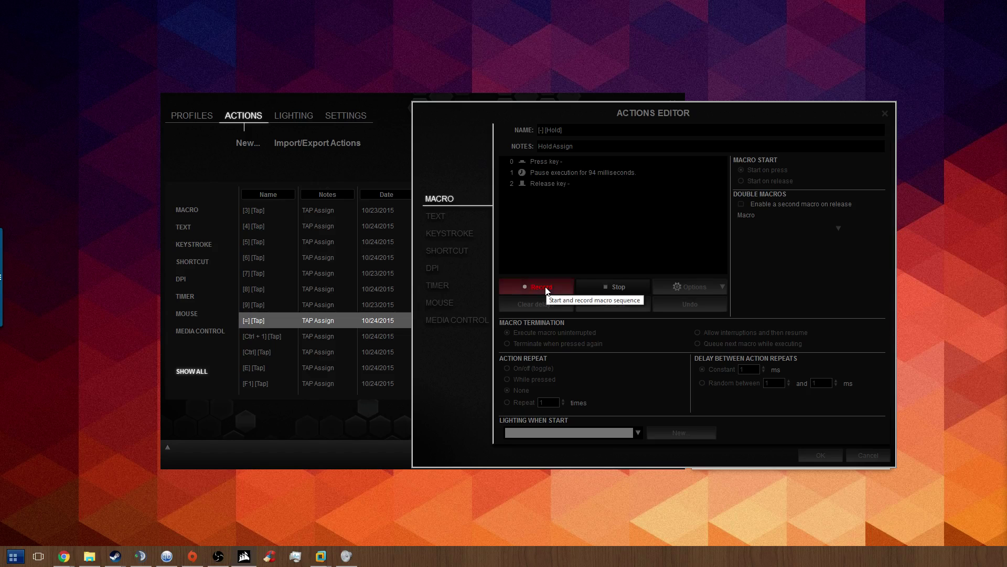
{"action": "left_click", "coordinate": [613, 288]}
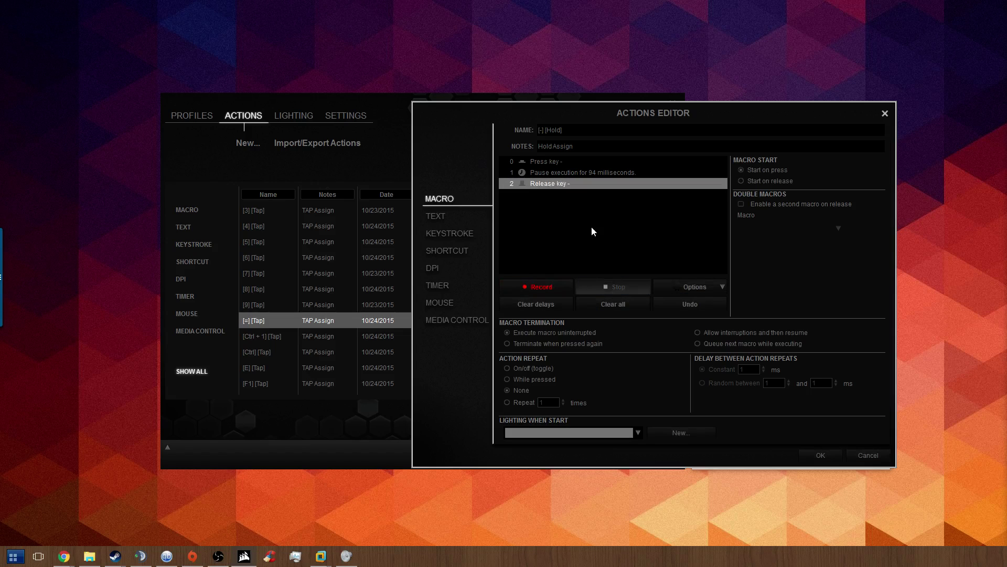
{"action": "left_click", "coordinate": [589, 183]}
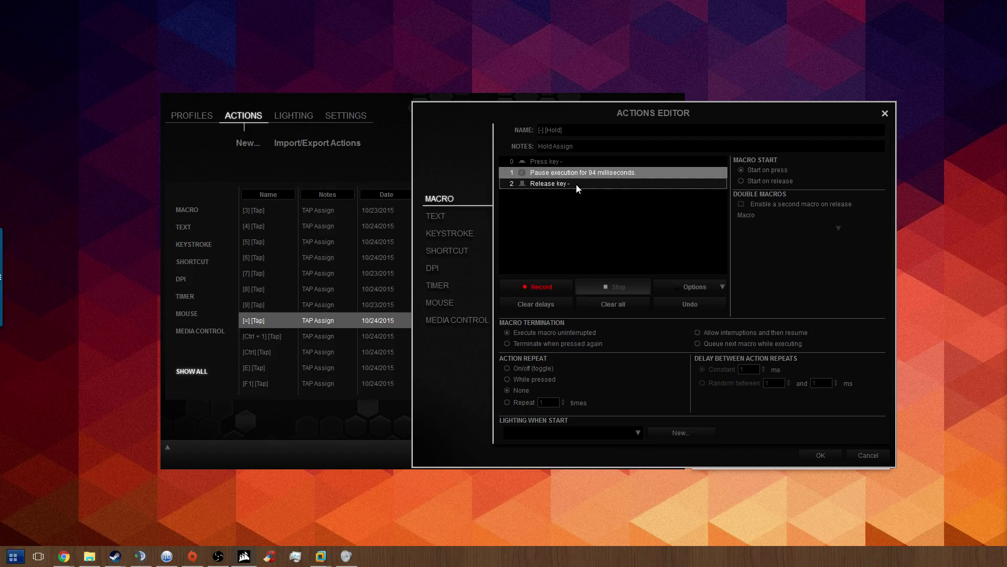
{"action": "right_click", "coordinate": [555, 183]}
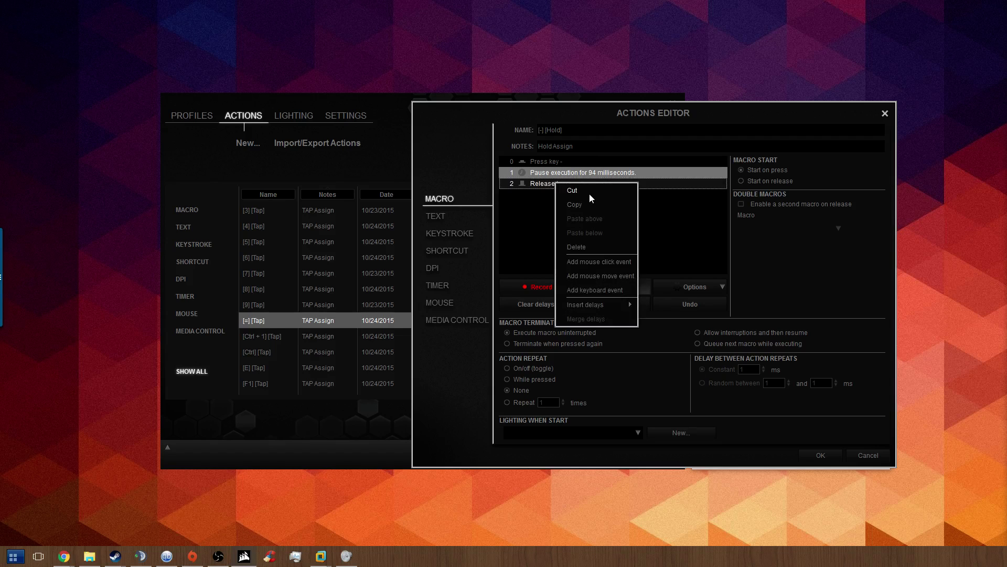
{"action": "left_click", "coordinate": [573, 248]}
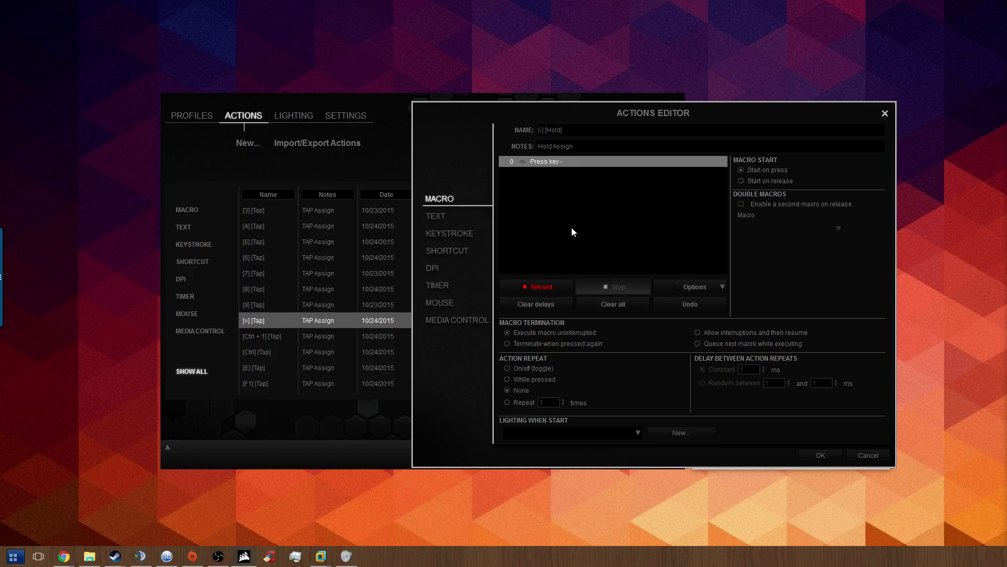
{"action": "left_click", "coordinate": [561, 162]}
{"action": "left_click_drag", "start_coordinate": [618, 113], "coordinate": [600, 147]}
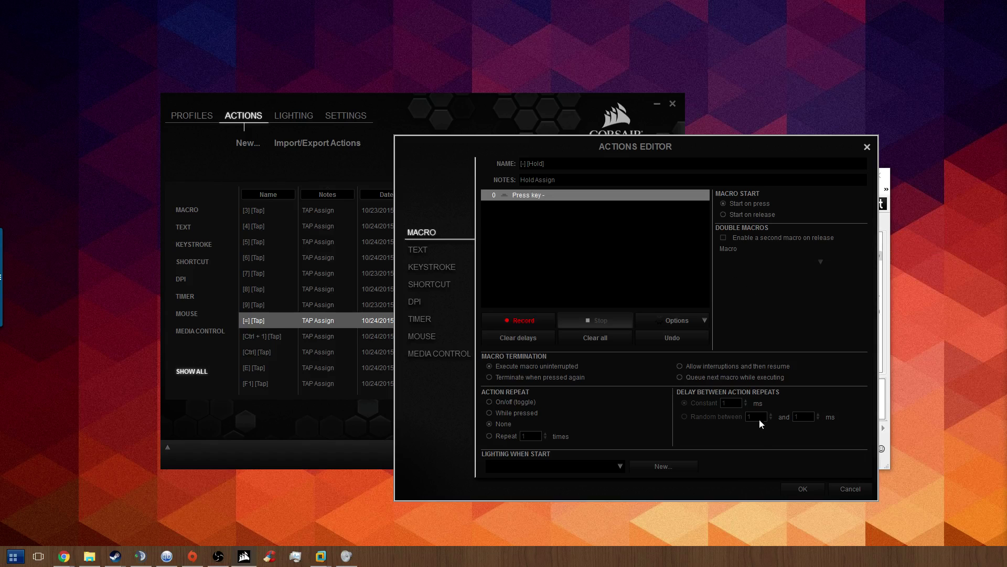
Save the [-] [Hold] macro despite the unmatched events warning and select it in the list.
{"action": "left_click", "coordinate": [801, 492]}
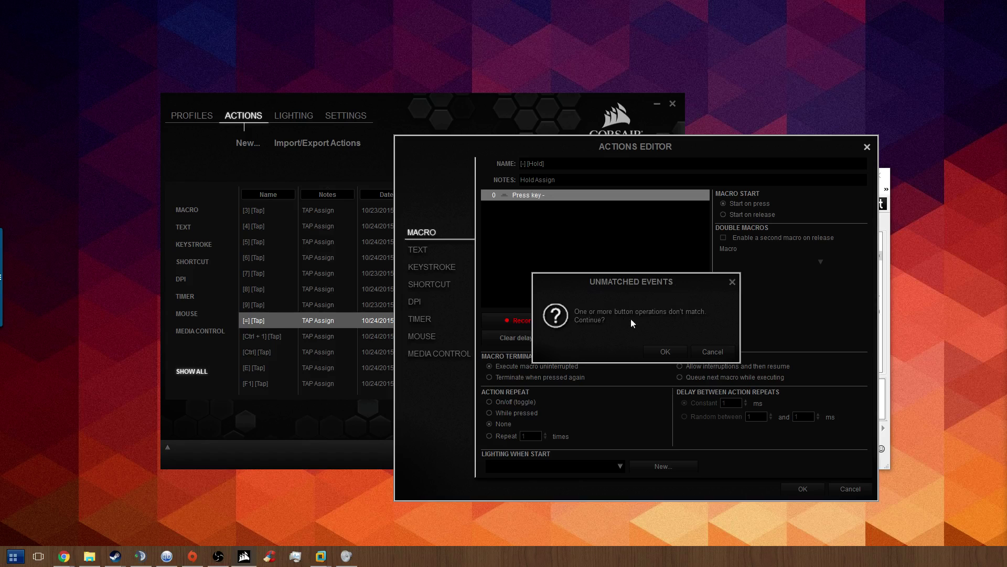
{"action": "left_click", "coordinate": [662, 350]}
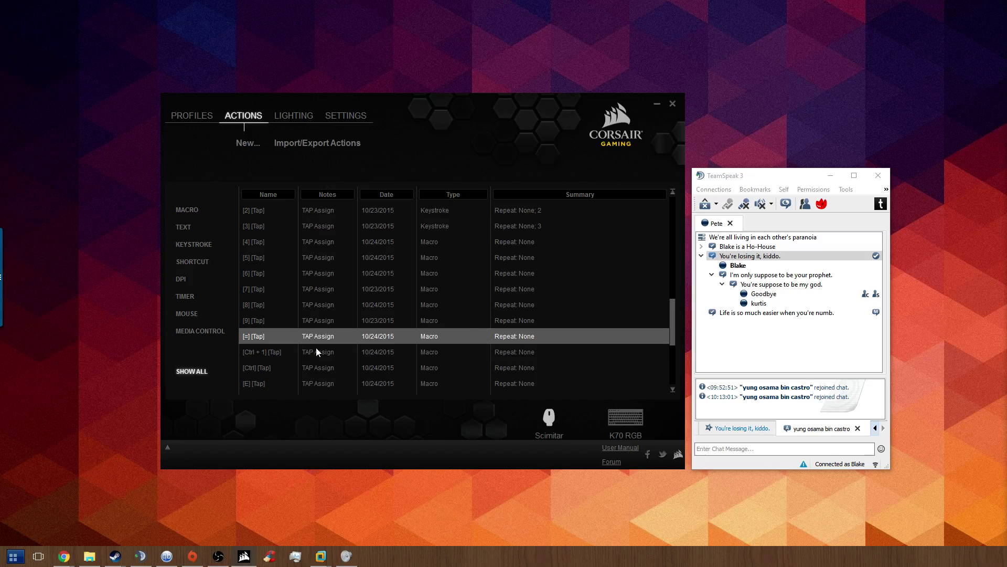
{"action": "scroll", "coordinate": [313, 350], "scroll_direction": "down", "scroll_amount": 1}
{"action": "scroll", "coordinate": [275, 231], "scroll_direction": "up", "scroll_amount": 4}
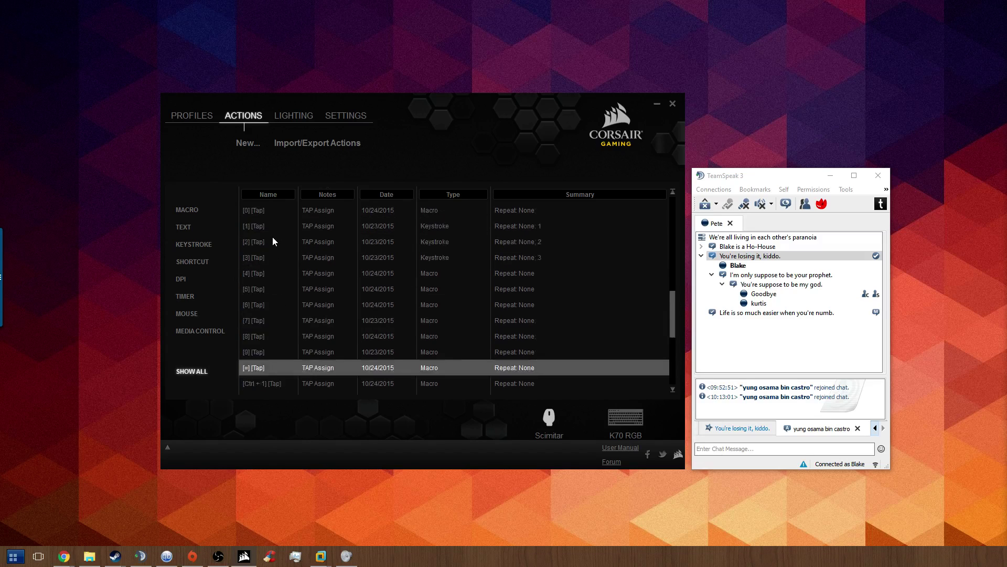
{"action": "scroll", "coordinate": [273, 238], "scroll_direction": "up", "scroll_amount": 4}
{"action": "scroll", "coordinate": [278, 208], "scroll_direction": "up", "scroll_amount": 3}
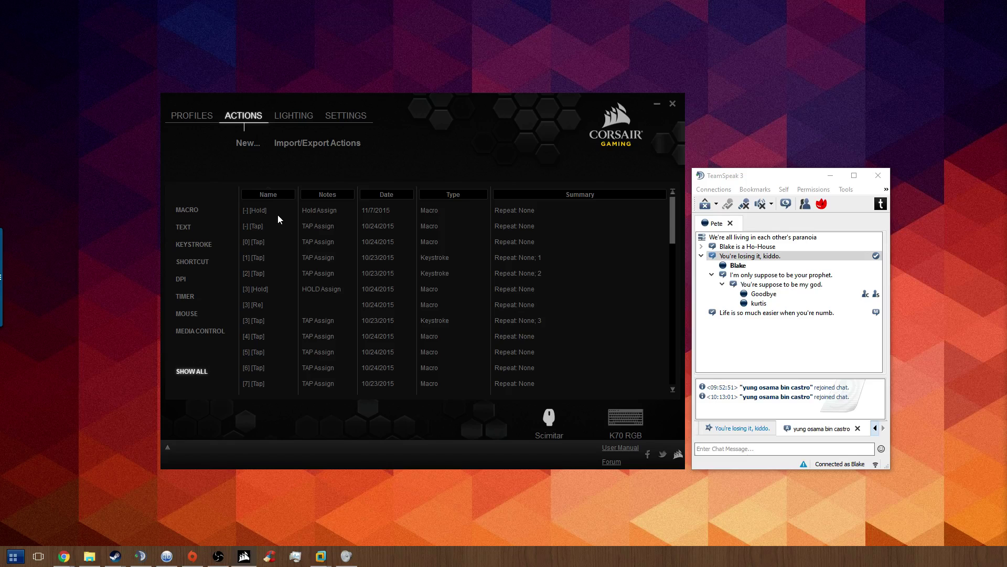
{"action": "left_click", "coordinate": [280, 209]}
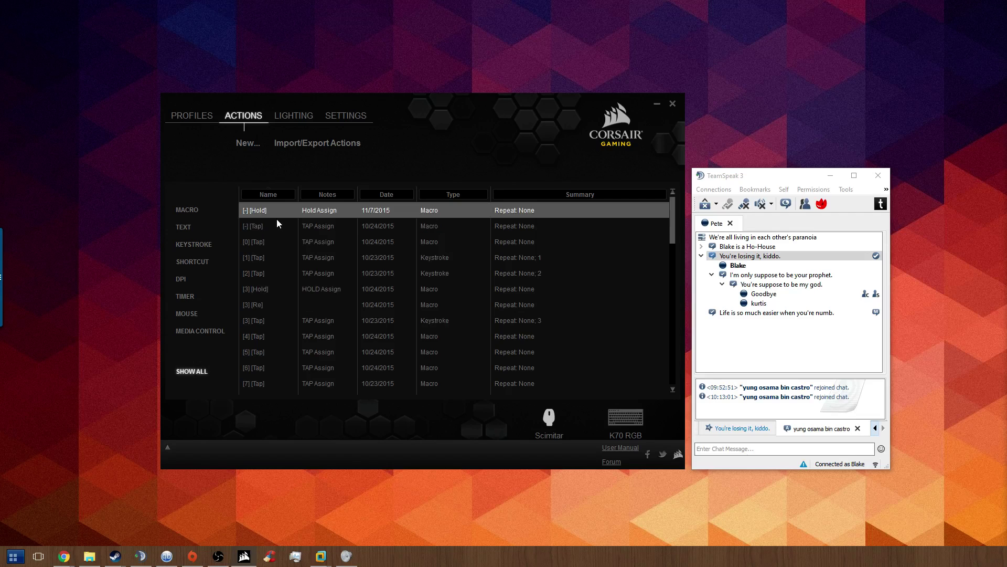
{"action": "left_click", "coordinate": [273, 227]}
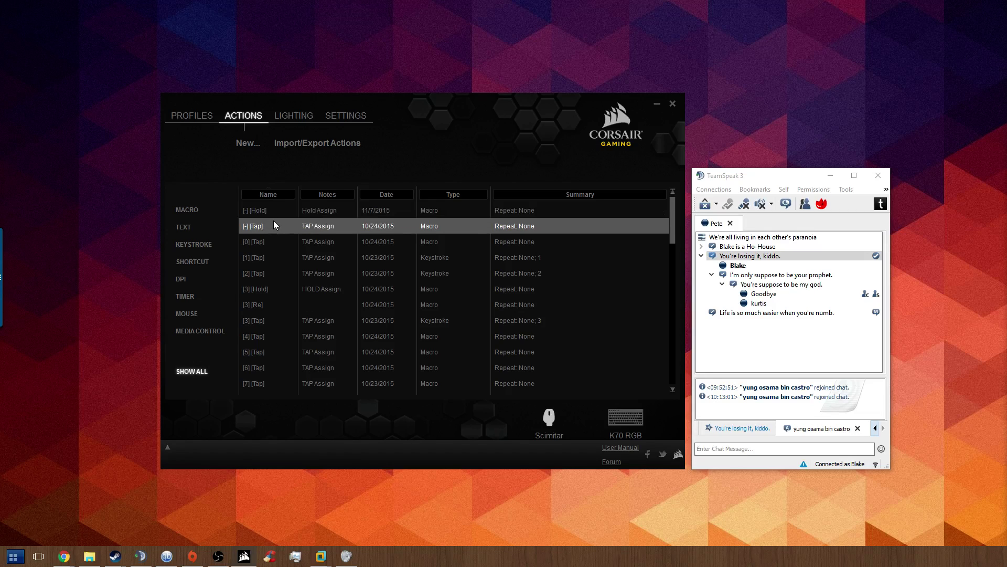
{"action": "left_click", "coordinate": [265, 213]}
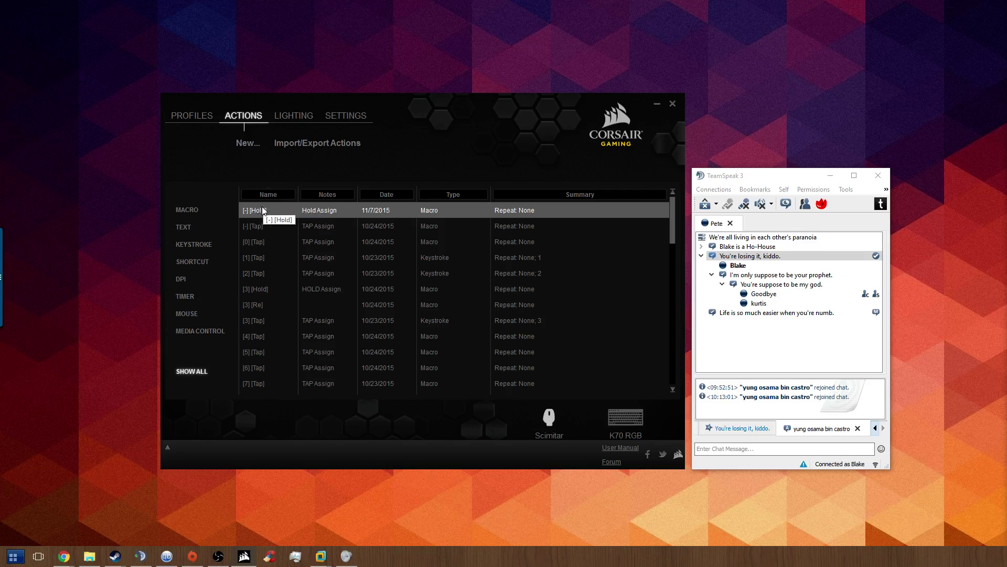
Open a blank new action, cancel it, and scroll down the Actions list.
{"action": "left_click", "coordinate": [250, 144]}
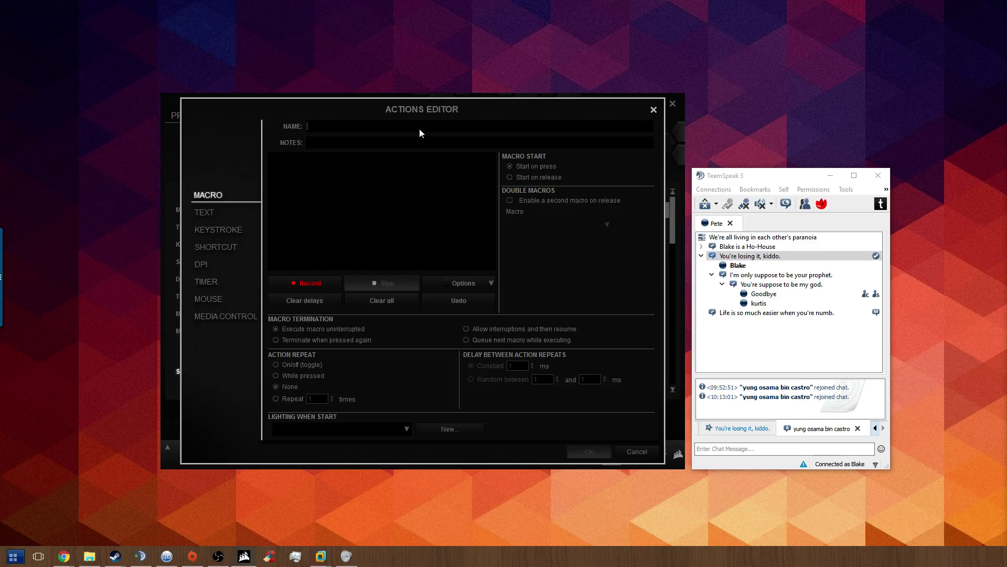
{"action": "left_click_drag", "start_coordinate": [458, 108], "coordinate": [719, 140]}
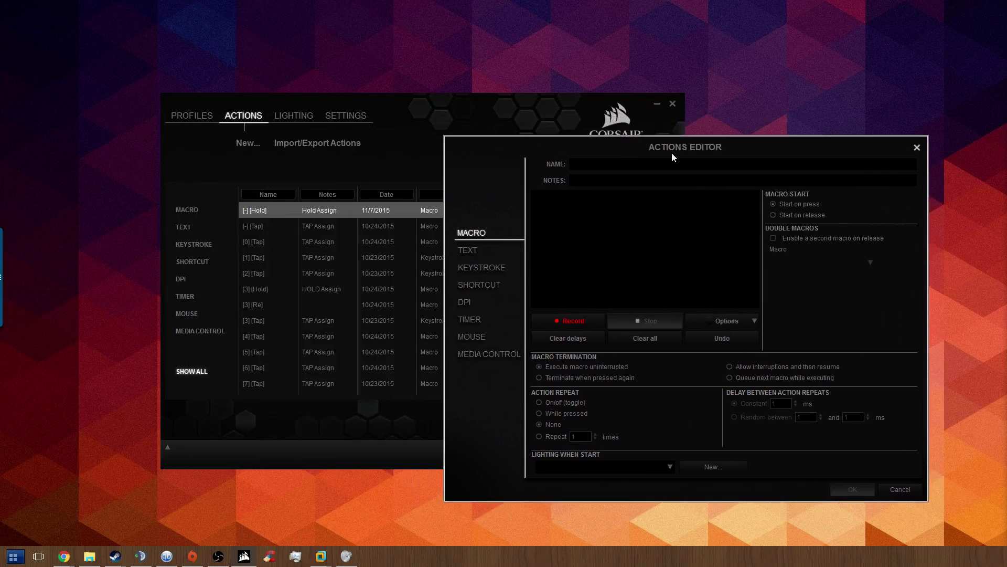
{"action": "left_click", "coordinate": [900, 489]}
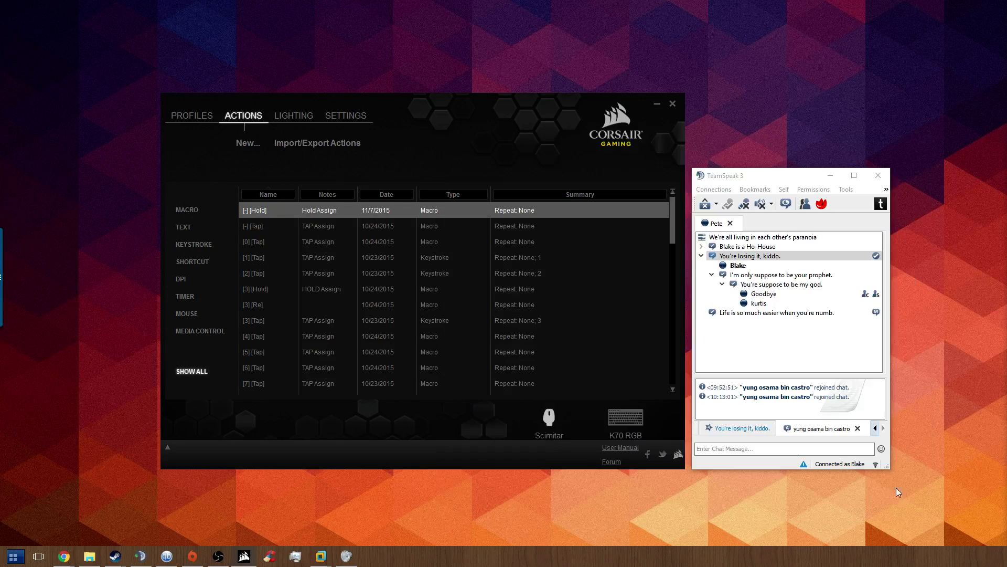
{"action": "scroll", "coordinate": [370, 345], "scroll_direction": "down", "scroll_amount": 4}
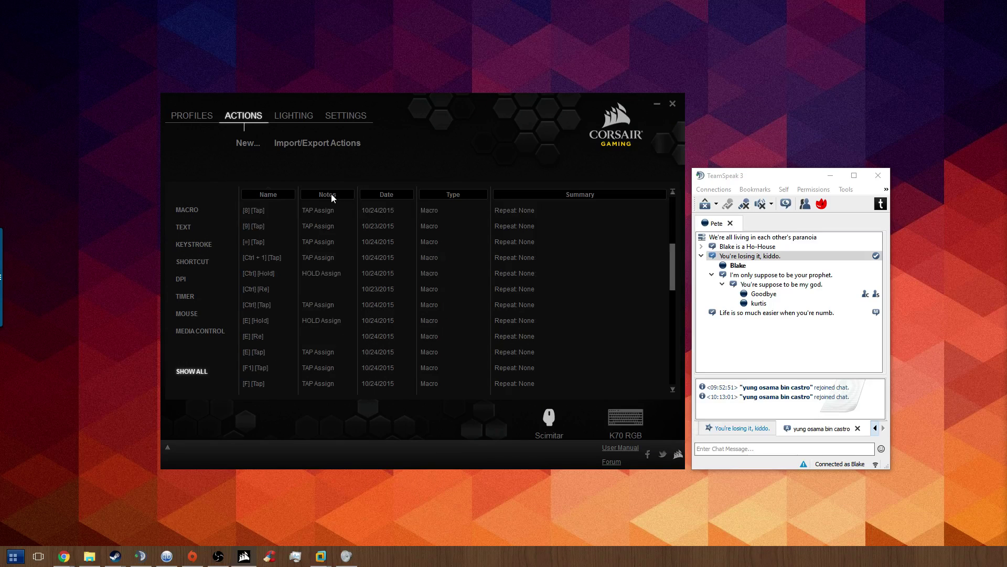
{"action": "scroll", "coordinate": [343, 250], "scroll_direction": "down", "scroll_amount": 3}
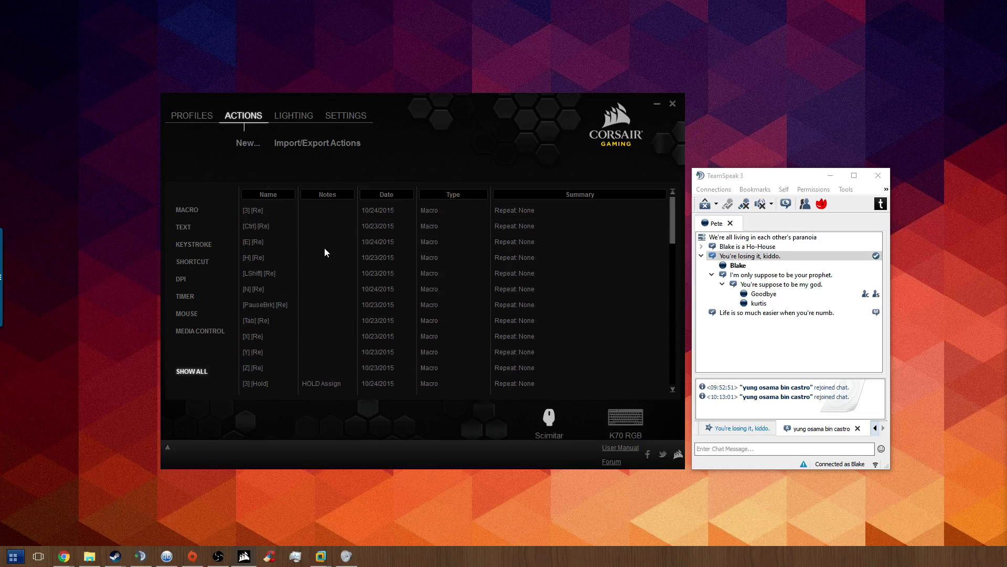
Start a new action beside the [3] [Re] macro and name it '[-] [Re]'.
{"action": "left_click", "coordinate": [278, 212]}
{"action": "left_click", "coordinate": [239, 143]}
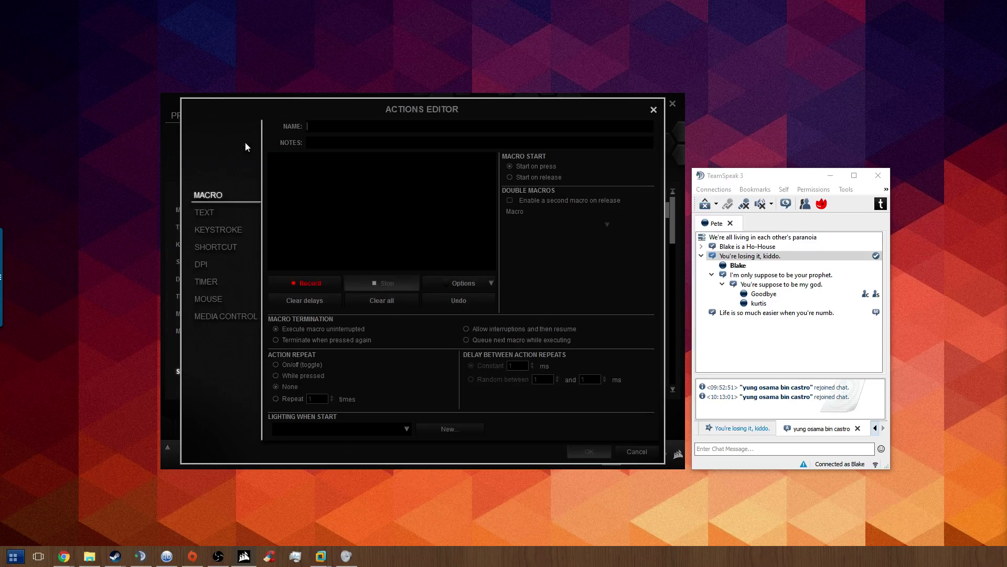
{"action": "left_click_drag", "start_coordinate": [374, 107], "coordinate": [573, 155]}
{"action": "type", "text": "[-]"}
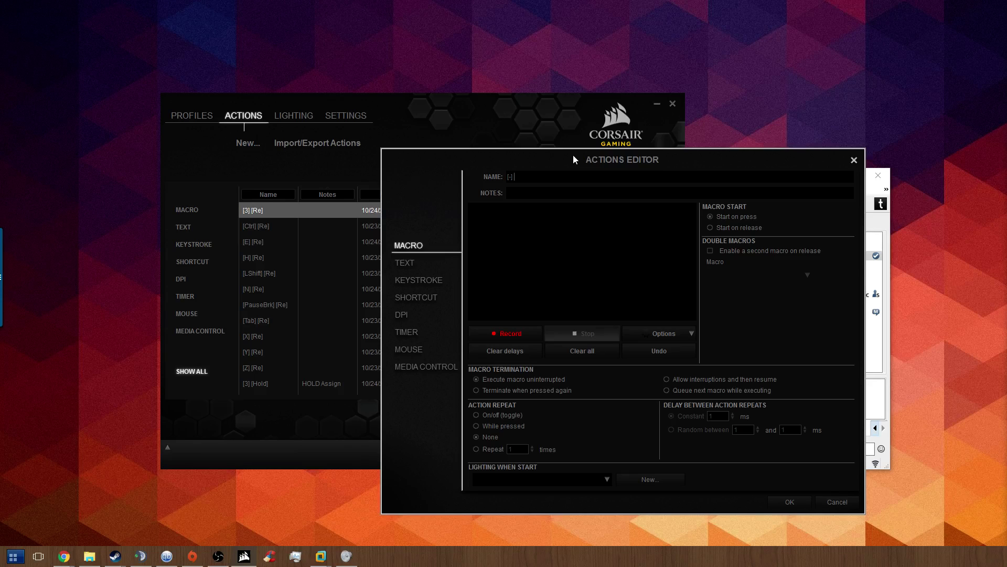
{"action": "type", "text": " ["}
{"action": "type", "text": "e"}
Record a hyphen keystroke and delete the press and 93 ms pause, keeping only 'Release key -'.
{"action": "left_click", "coordinate": [515, 334]}
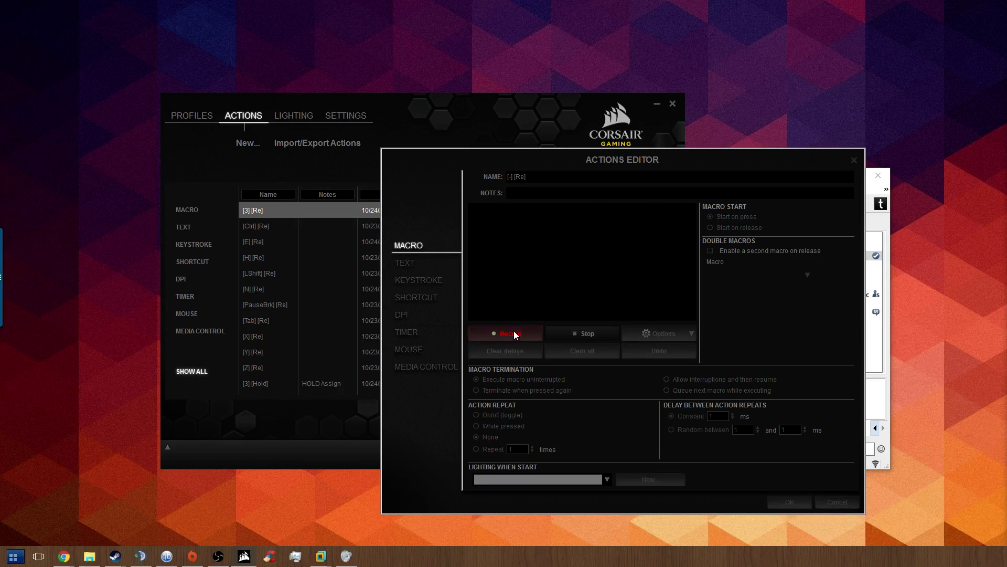
{"action": "key", "text": "minus"}
{"action": "left_click", "coordinate": [560, 334]}
{"action": "left_click", "coordinate": [543, 219]}
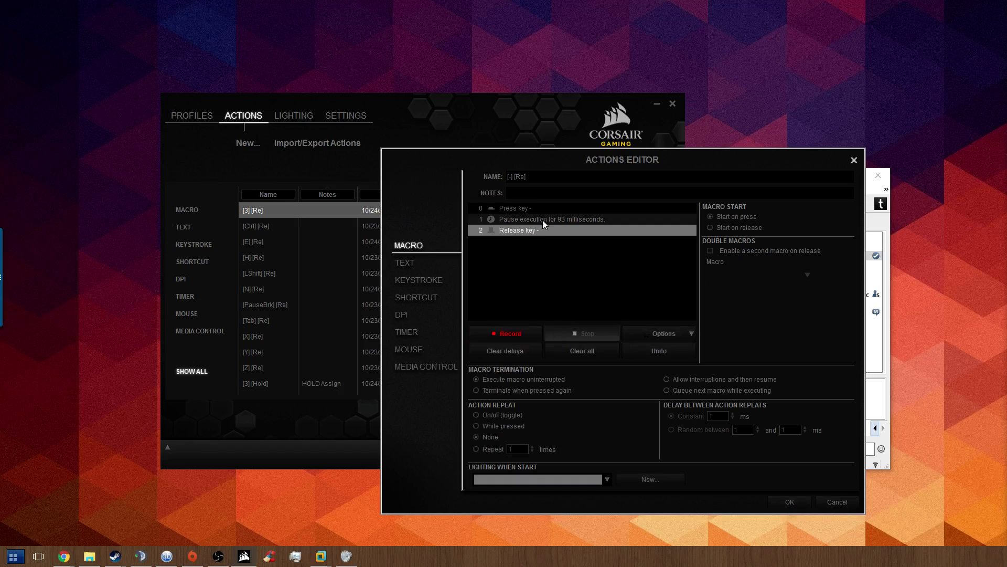
{"action": "left_click", "coordinate": [532, 209]}
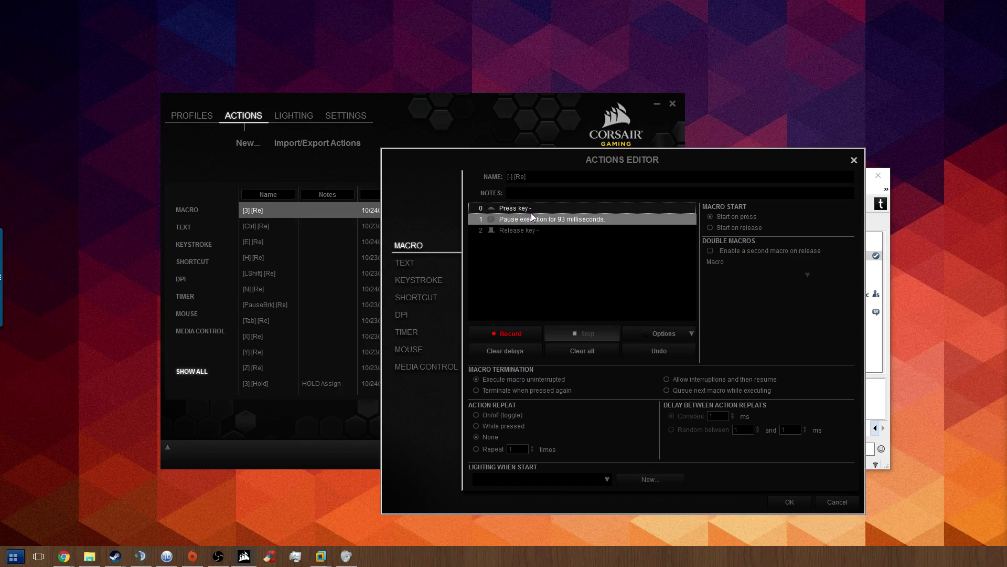
{"action": "right_click", "coordinate": [530, 210]}
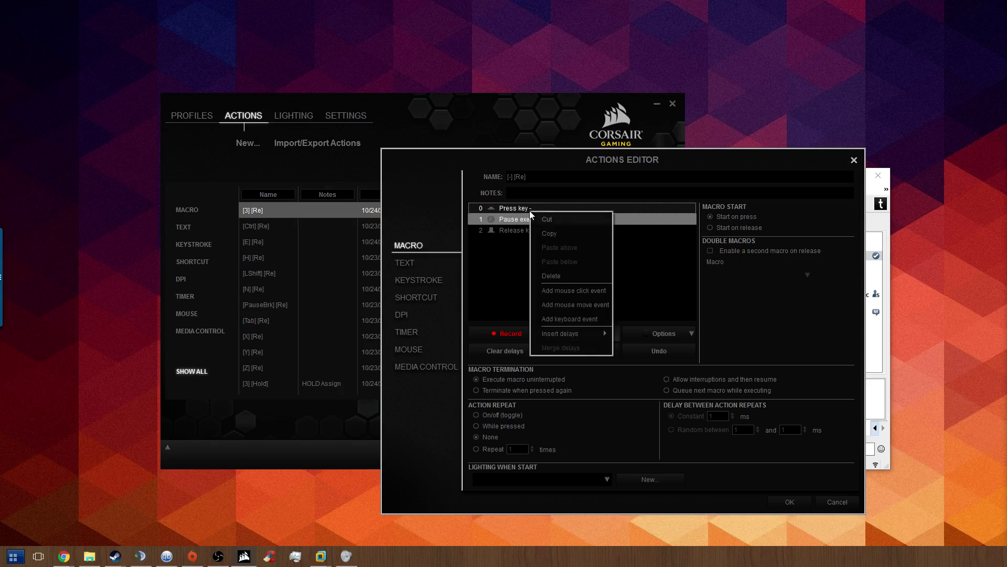
{"action": "left_click", "coordinate": [545, 276]}
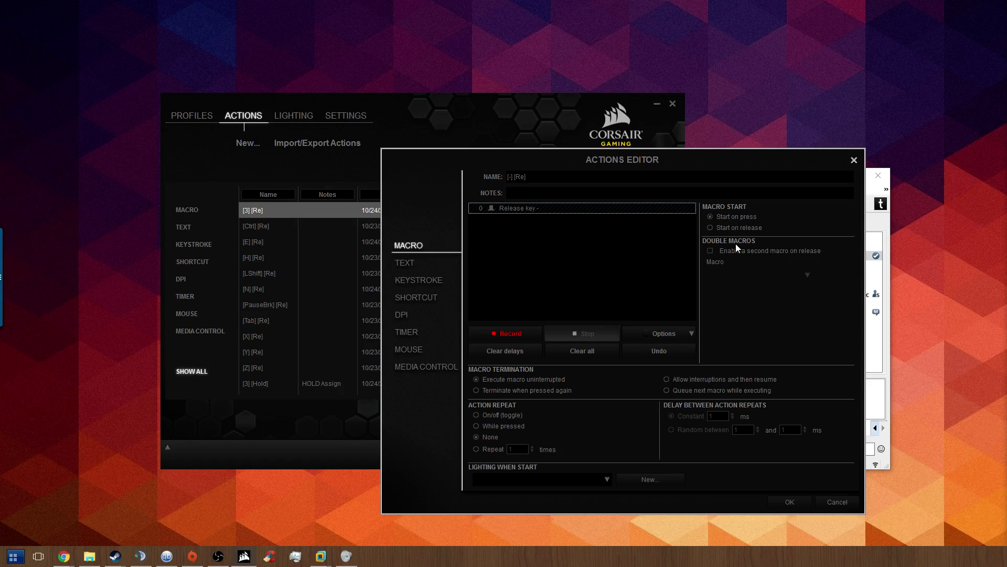
Save the [-] [Re] macro, confirming the unmatched events warning.
{"action": "left_click", "coordinate": [791, 502]}
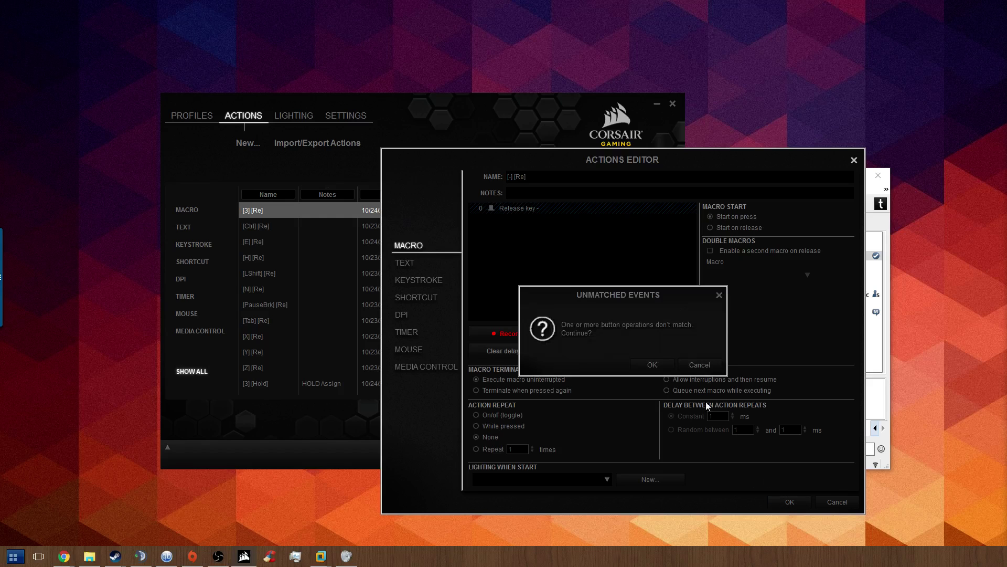
{"action": "left_click", "coordinate": [651, 365]}
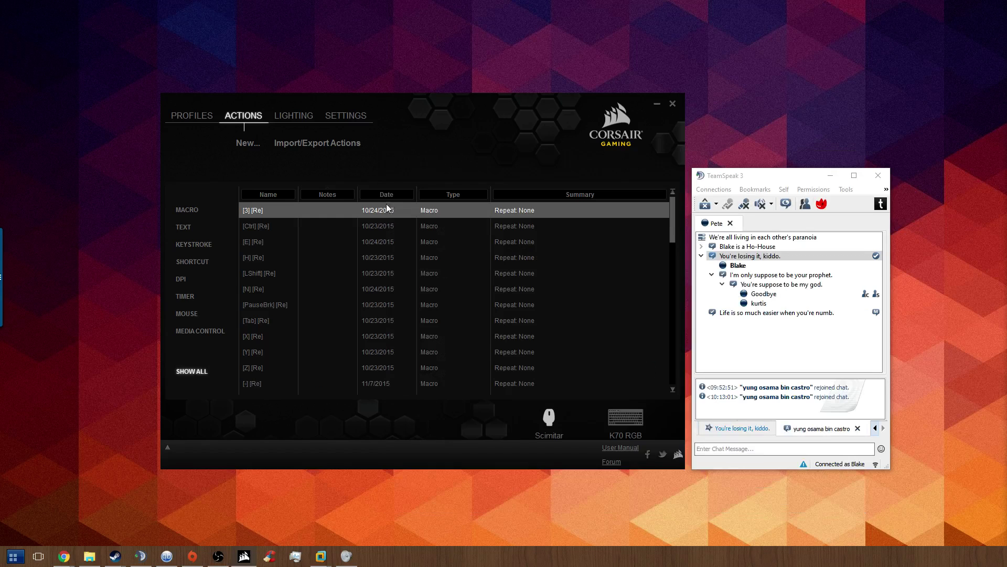
{"action": "scroll", "coordinate": [392, 244], "scroll_direction": "down", "scroll_amount": 10}
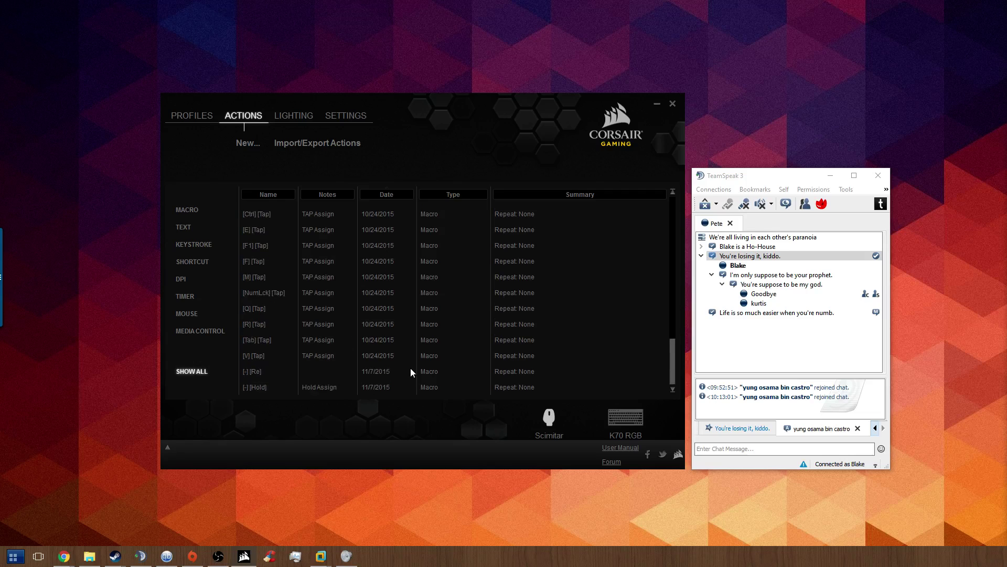
Edit [-] [Hold] to run [-] [Re] as its second macro on release, and save it.
{"action": "left_click", "coordinate": [362, 391]}
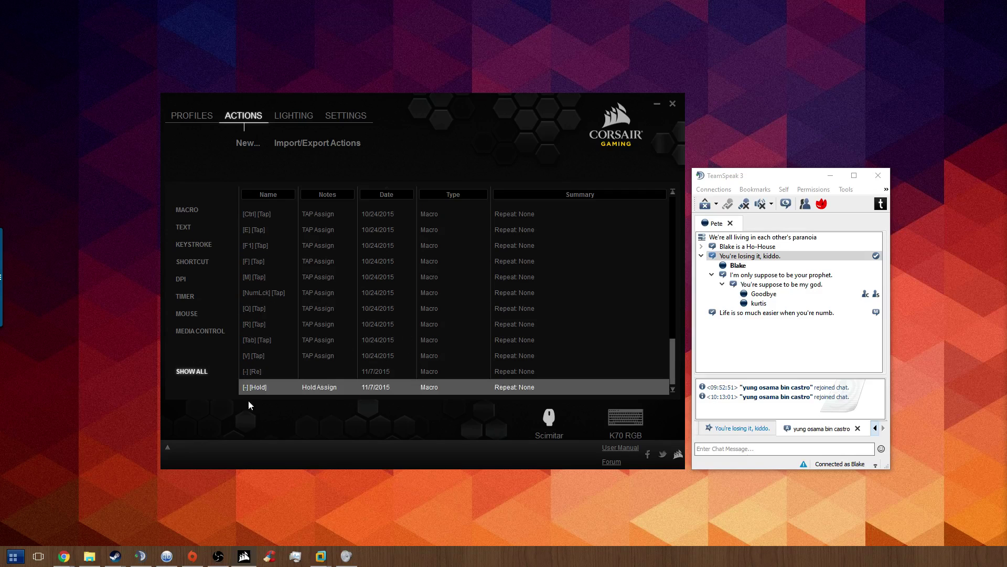
{"action": "right_click", "coordinate": [272, 395]}
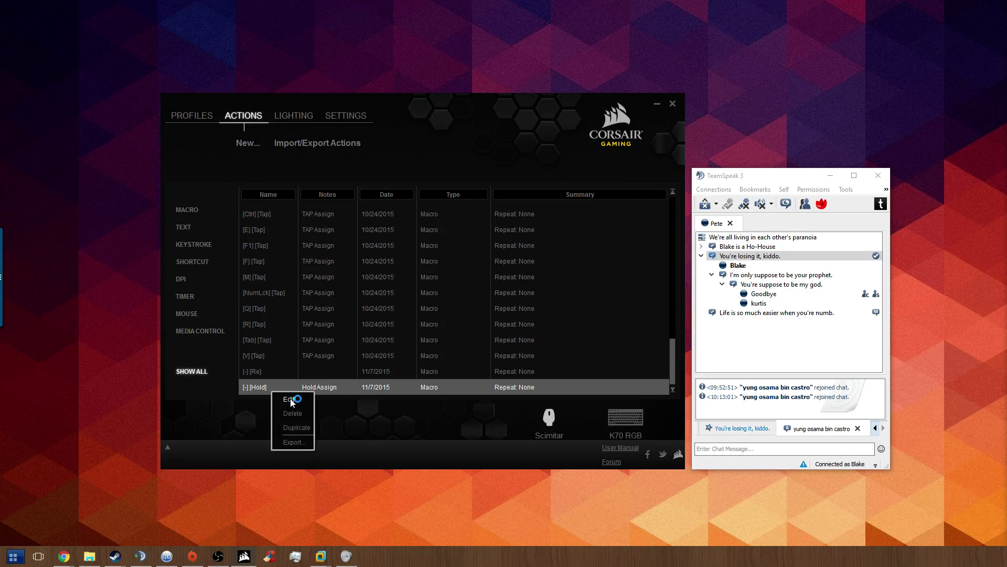
{"action": "left_click", "coordinate": [292, 400]}
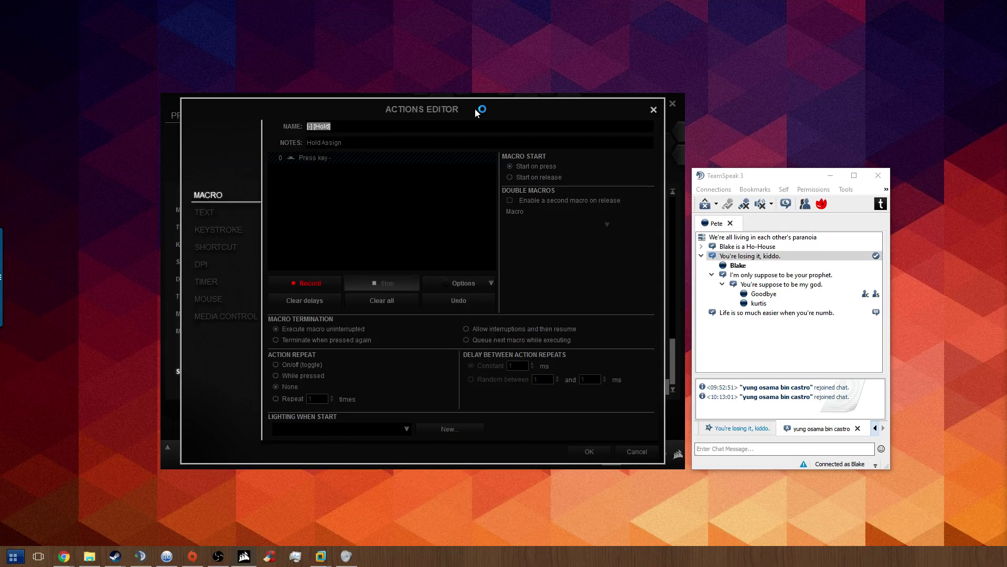
{"action": "left_click_drag", "start_coordinate": [479, 110], "coordinate": [656, 137]}
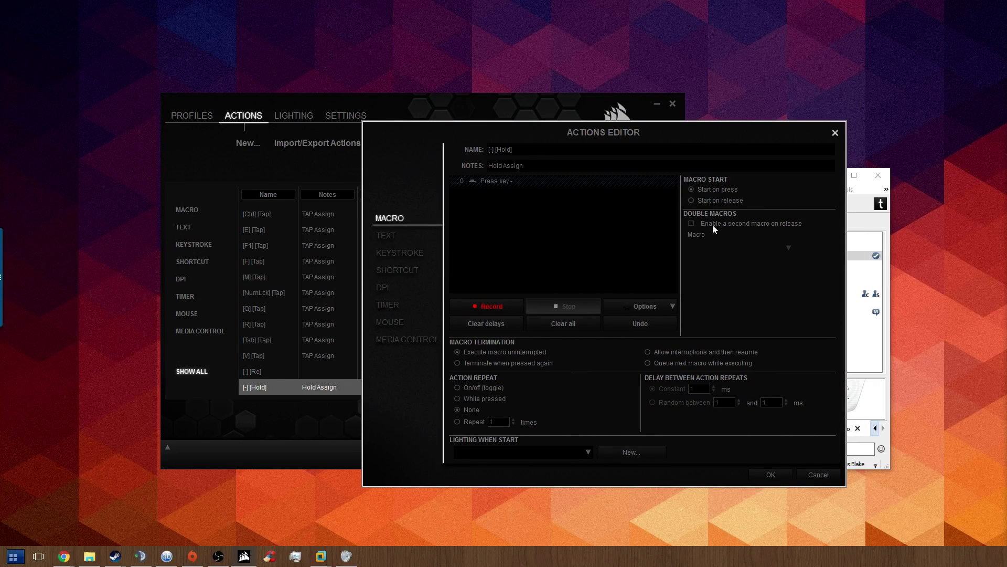
{"action": "left_click", "coordinate": [691, 223]}
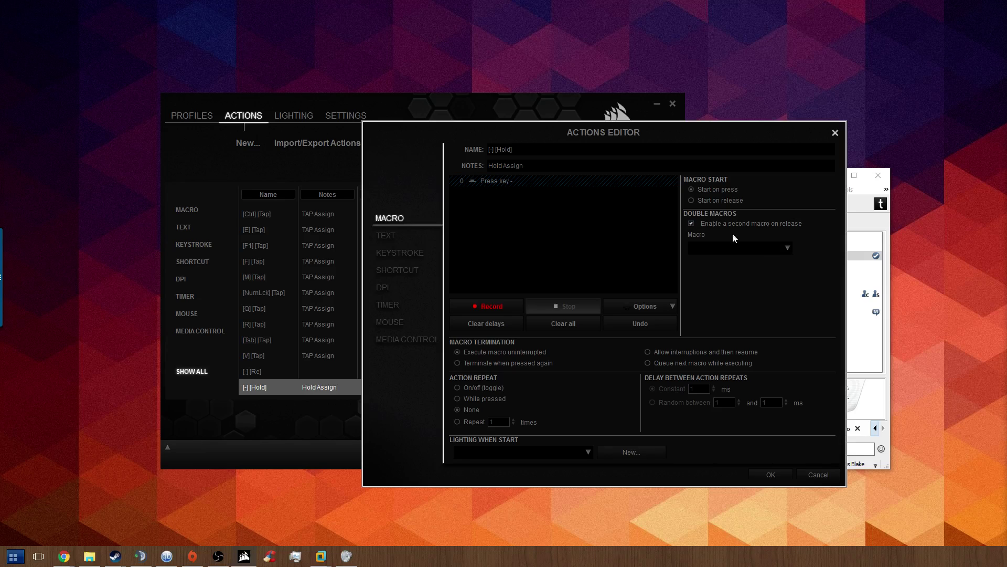
{"action": "left_click", "coordinate": [787, 247]}
{"action": "left_click_drag", "start_coordinate": [788, 270], "coordinate": [785, 323]}
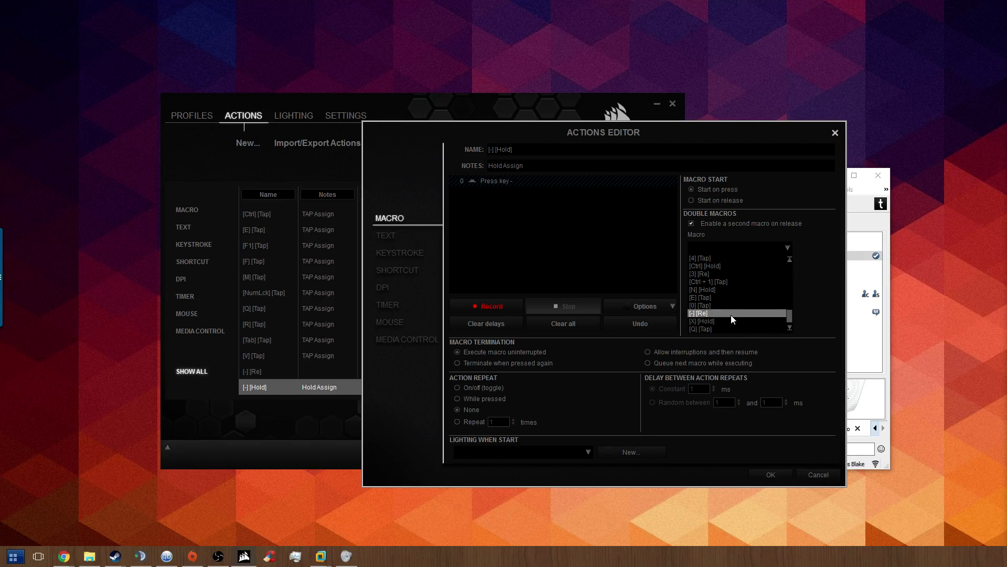
{"action": "left_click", "coordinate": [731, 315]}
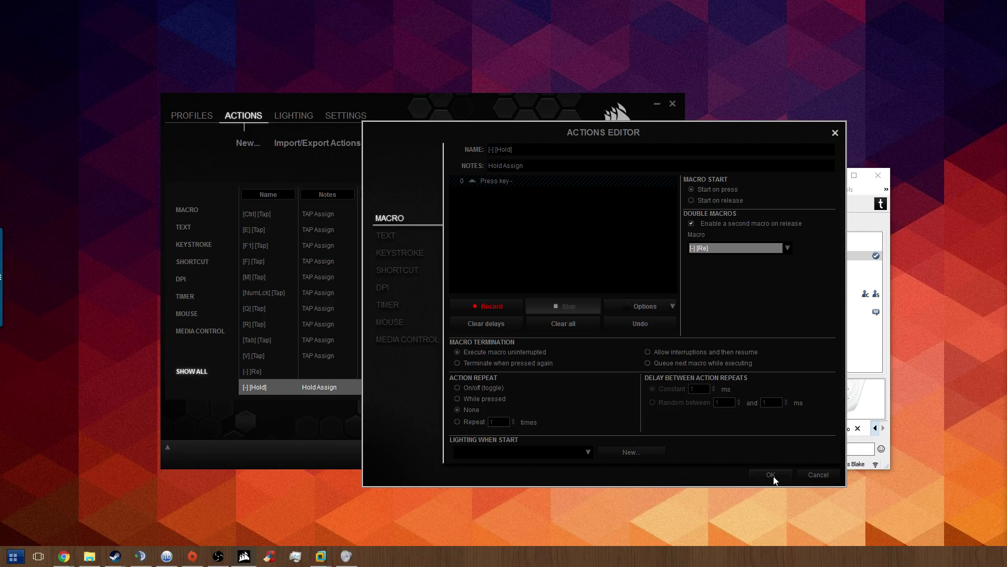
{"action": "left_click", "coordinate": [772, 477]}
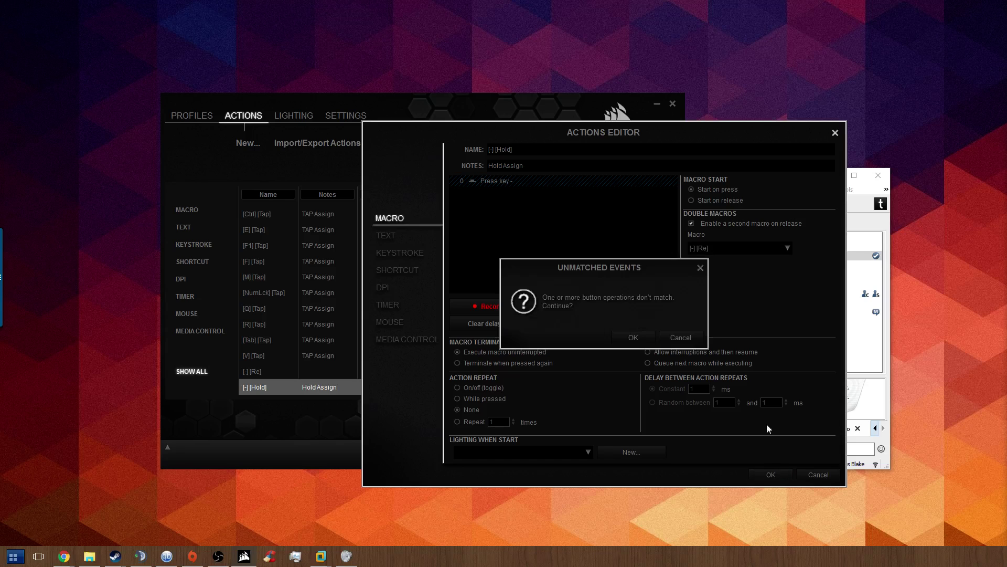
{"action": "left_click", "coordinate": [644, 335]}
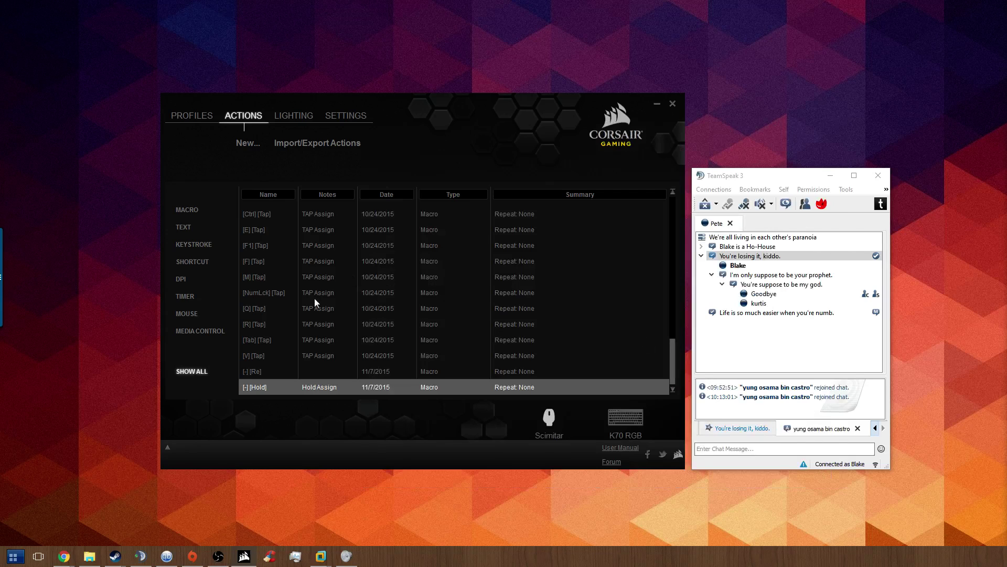
Select [-] [Re], then open button 03's action assignment options in the profile.
{"action": "left_click", "coordinate": [267, 376]}
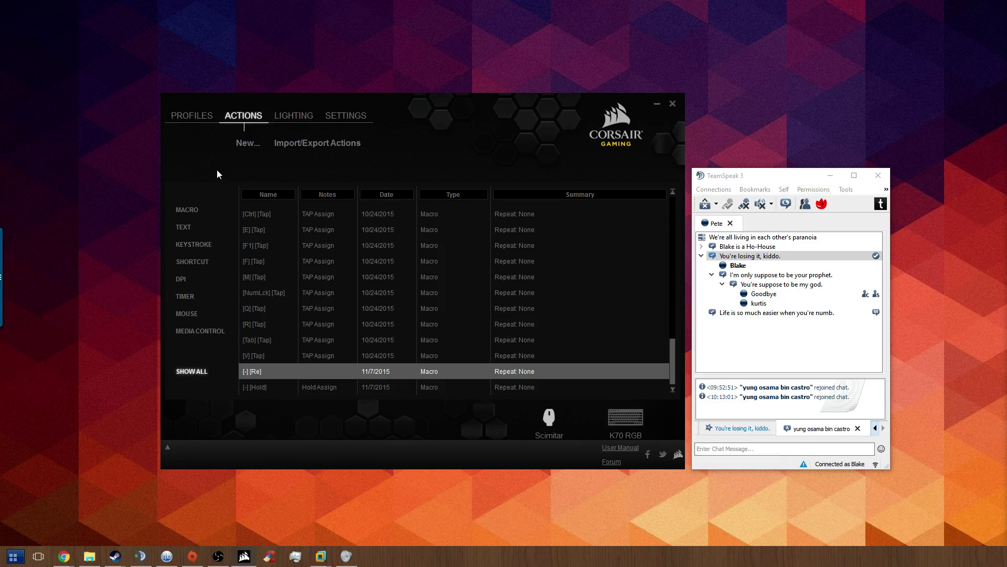
{"action": "left_click", "coordinate": [198, 119]}
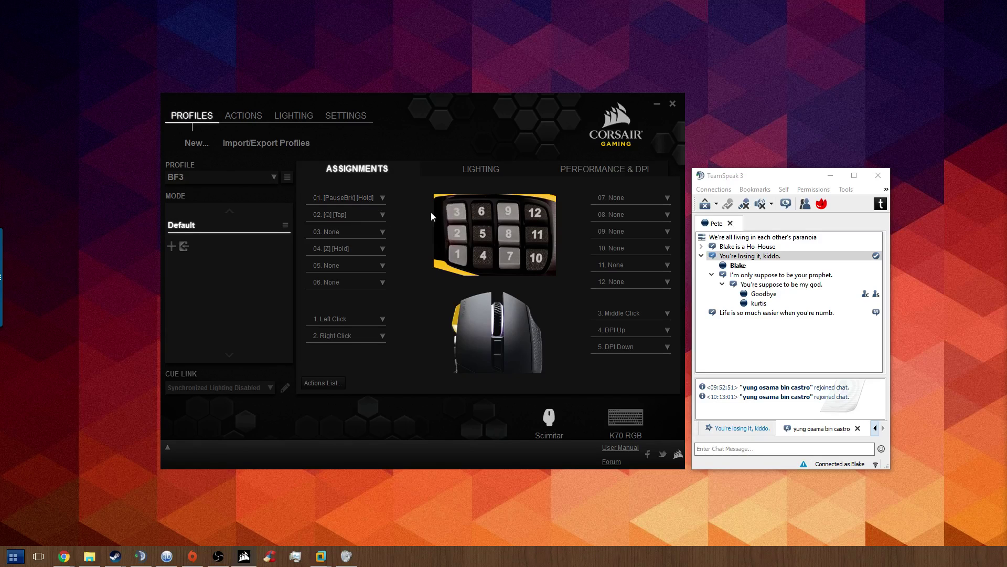
{"action": "left_click", "coordinate": [364, 232]}
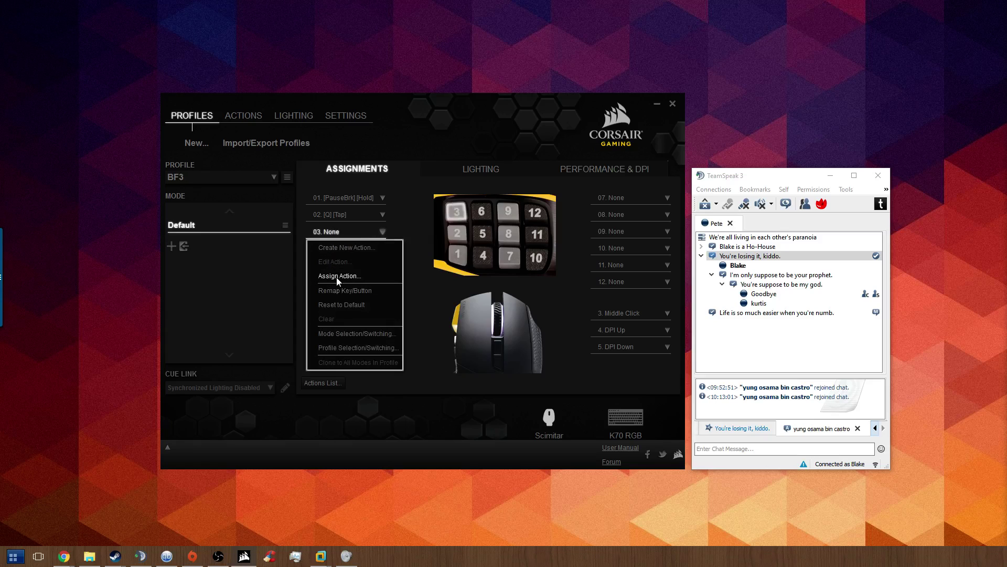
{"action": "left_click", "coordinate": [339, 277]}
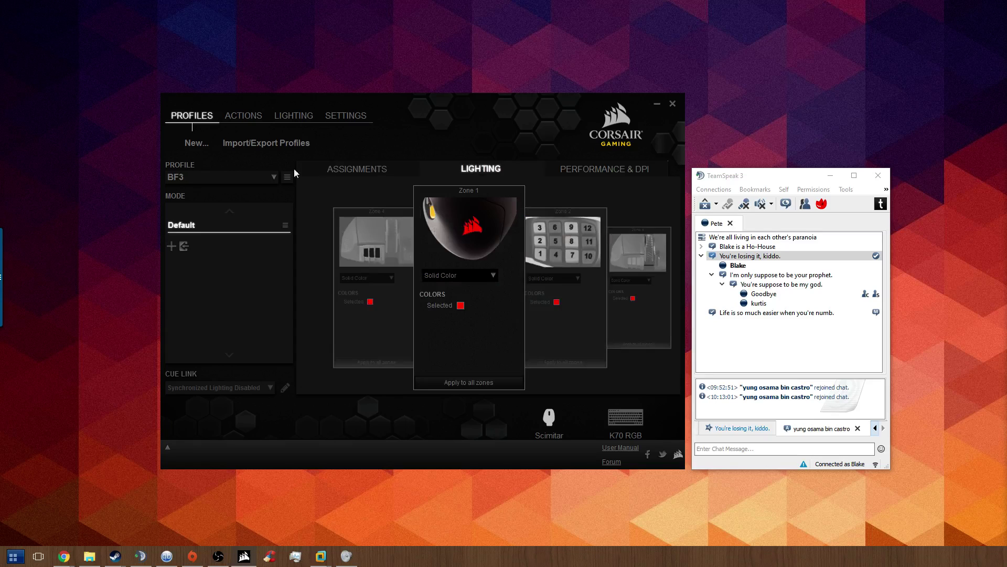
{"action": "left_click", "coordinate": [362, 205]}
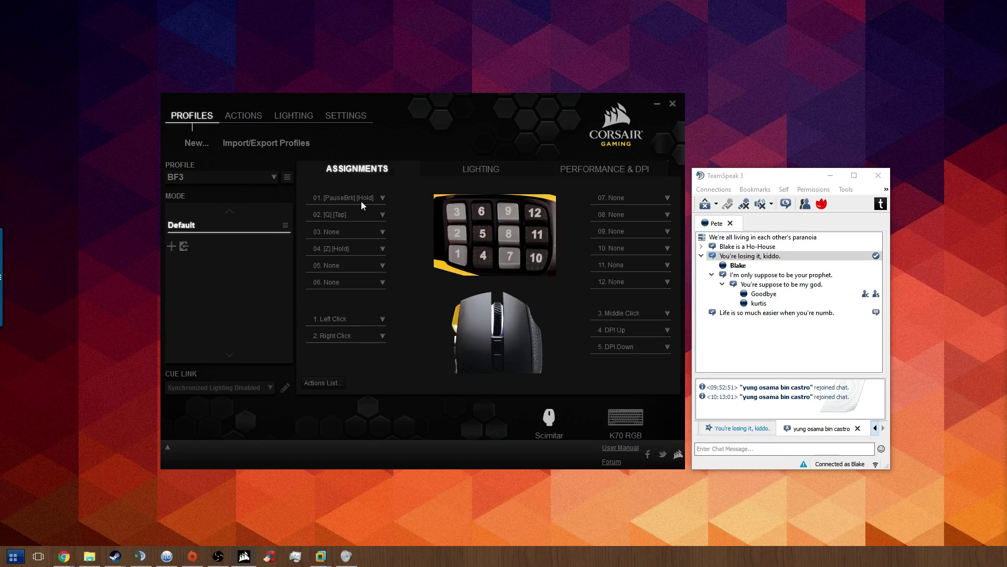
Browse the saved actions list for button 03, cancel it, and return to the Actions library.
{"action": "left_click", "coordinate": [361, 233]}
{"action": "left_click", "coordinate": [356, 277]}
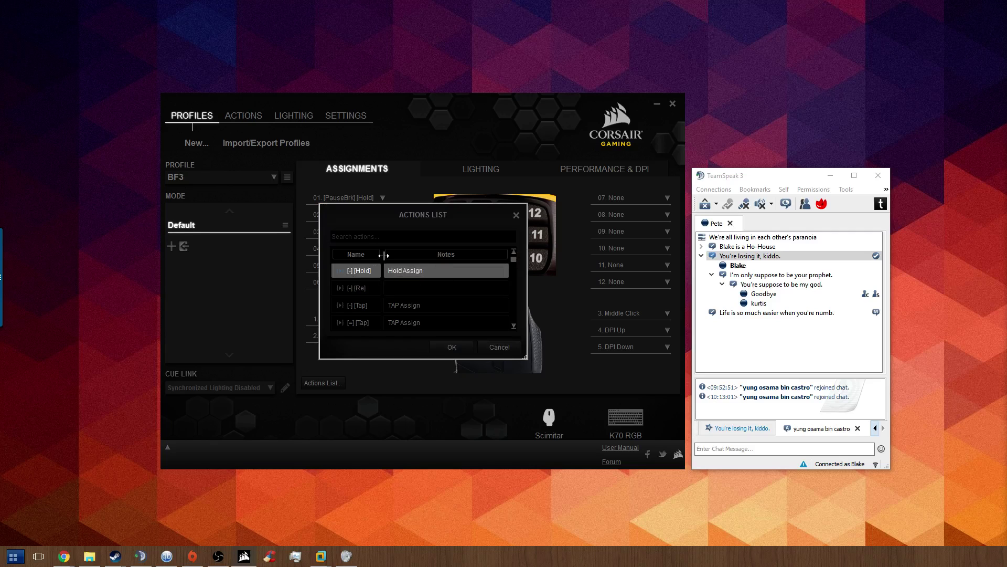
{"action": "left_click_drag", "start_coordinate": [381, 254], "coordinate": [414, 254]}
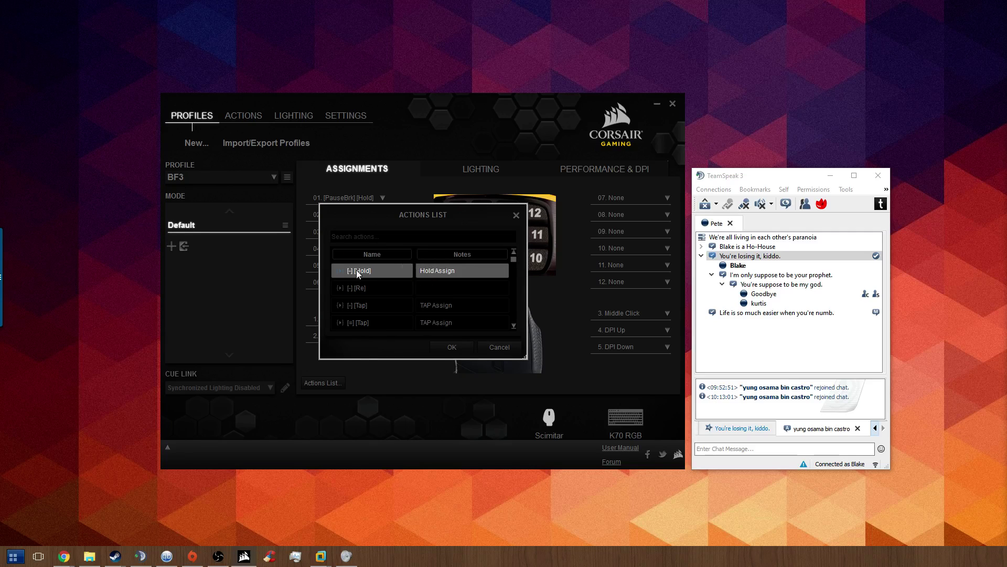
{"action": "left_click", "coordinate": [498, 347]}
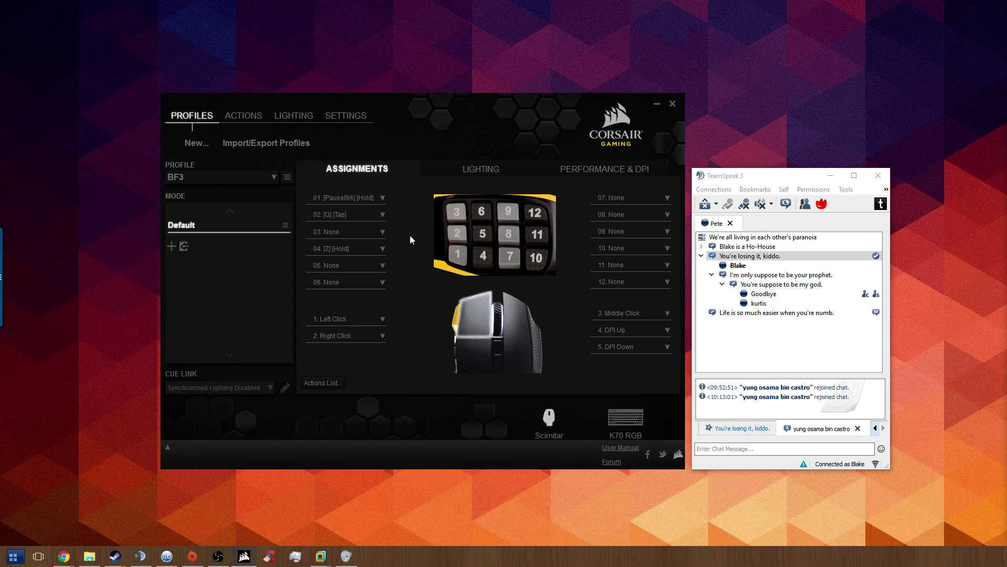
{"action": "left_click", "coordinate": [242, 116]}
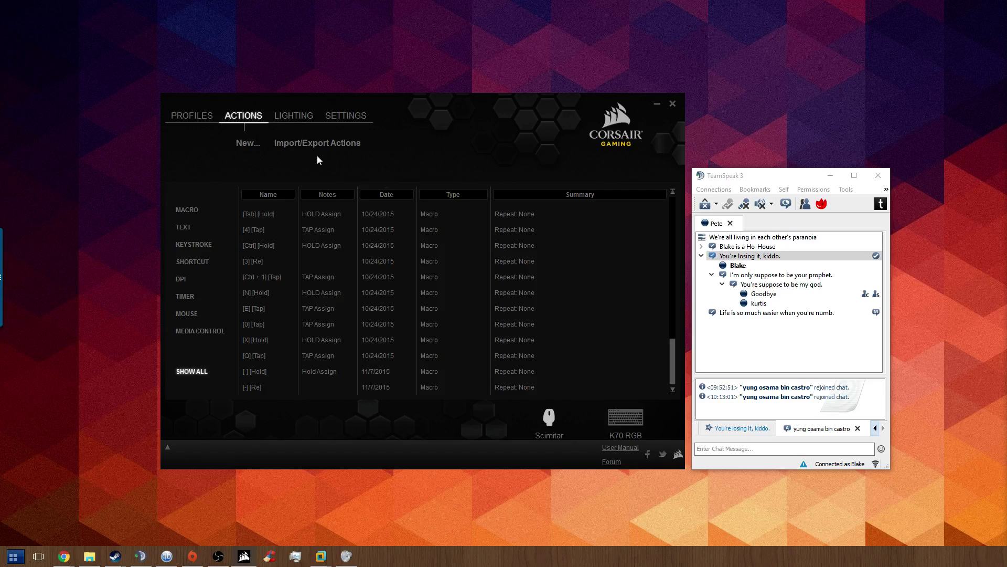
Create a new macro named '[*] [Tap]' with the note 'Tap Assign'.
{"action": "left_click", "coordinate": [245, 146]}
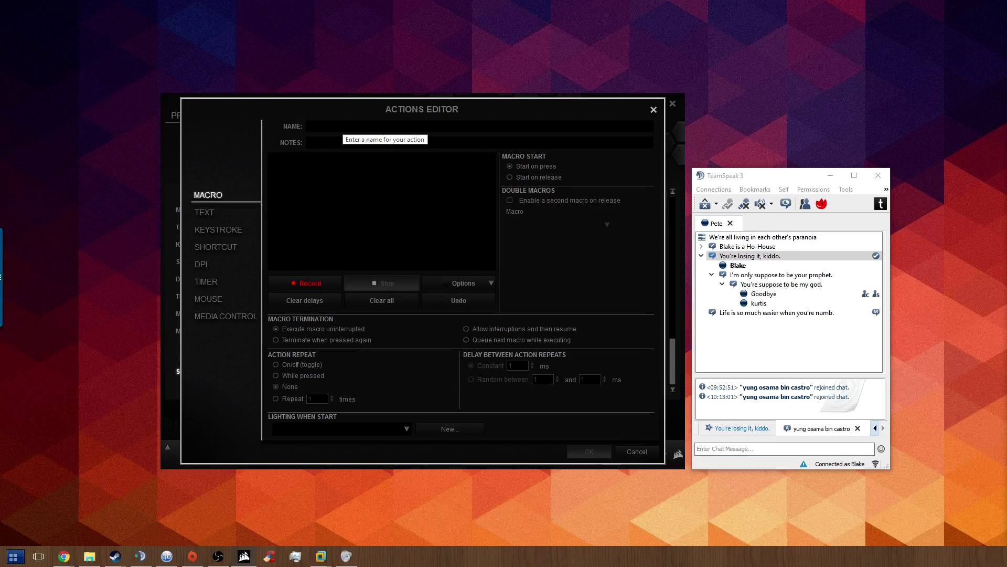
{"action": "type", "text": "I"}
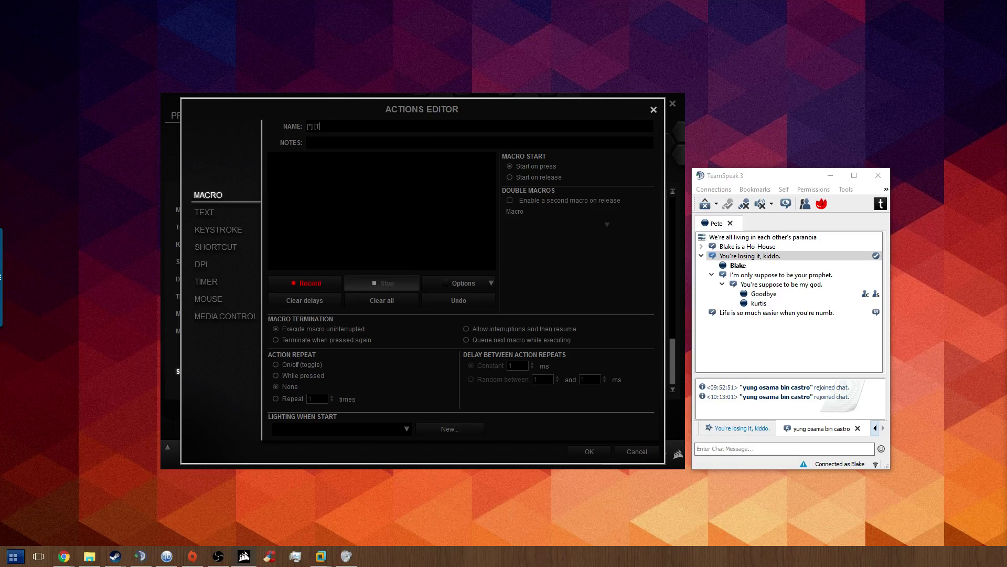
{"action": "type", "text": "a"}
{"action": "type", "text": "p"}
{"action": "key", "text": "Tab"}
{"action": "type", "text": "Tap Assign"}
Record a Keypad * press and release, delete the 34 ms pause, and save the macro.
{"action": "left_click", "coordinate": [300, 284]}
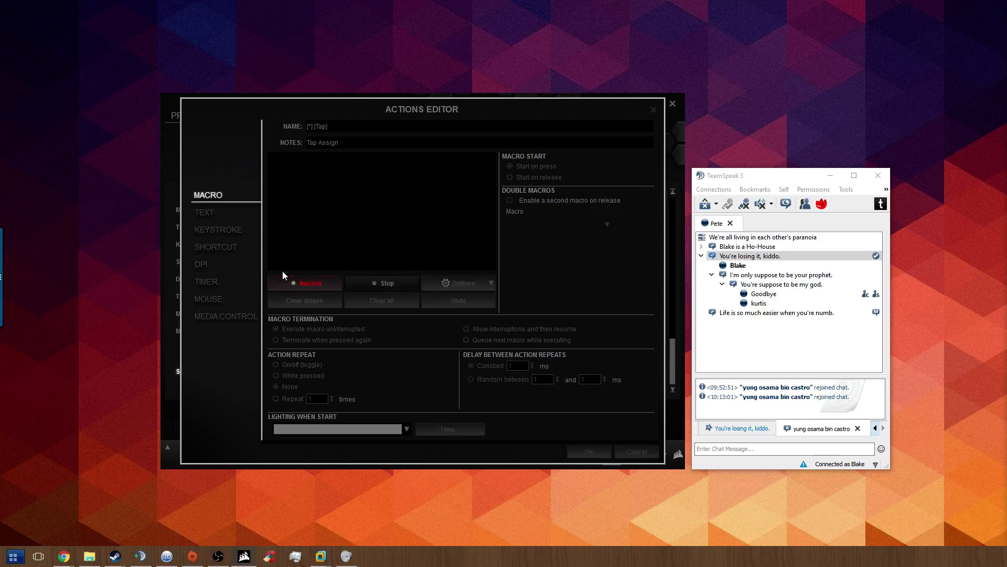
{"action": "key", "text": "KP_Multiply"}
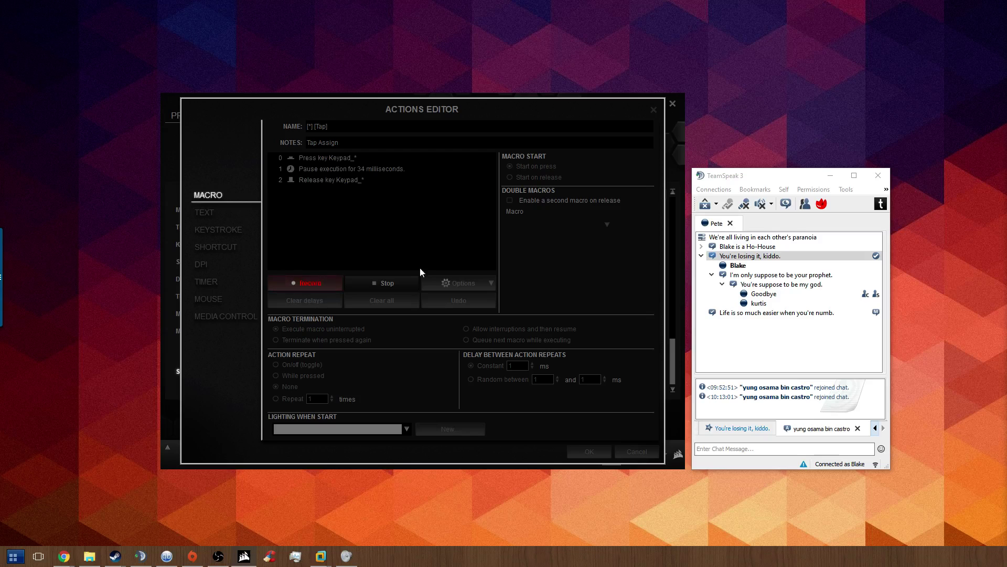
{"action": "left_click", "coordinate": [396, 281]}
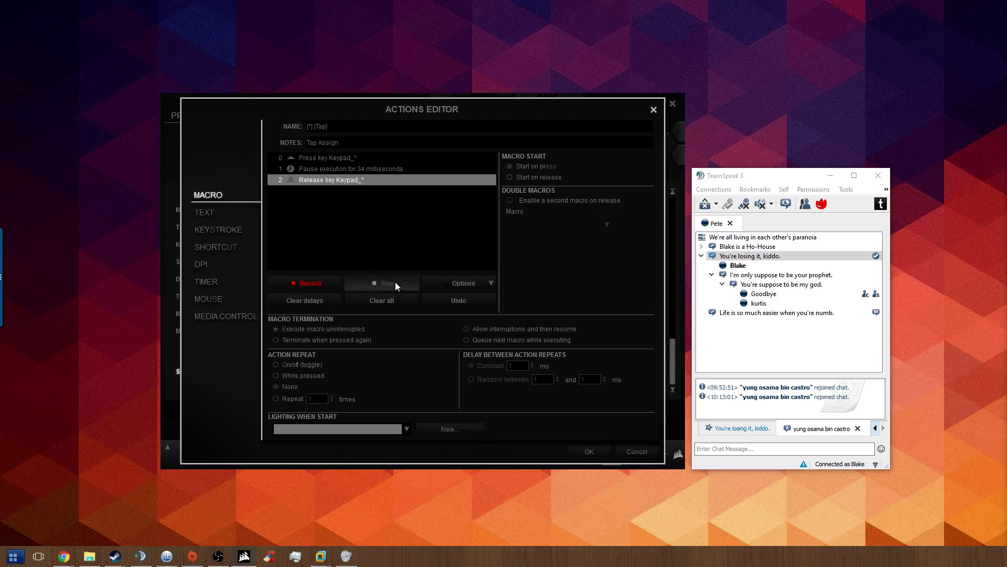
{"action": "left_click", "coordinate": [381, 169]}
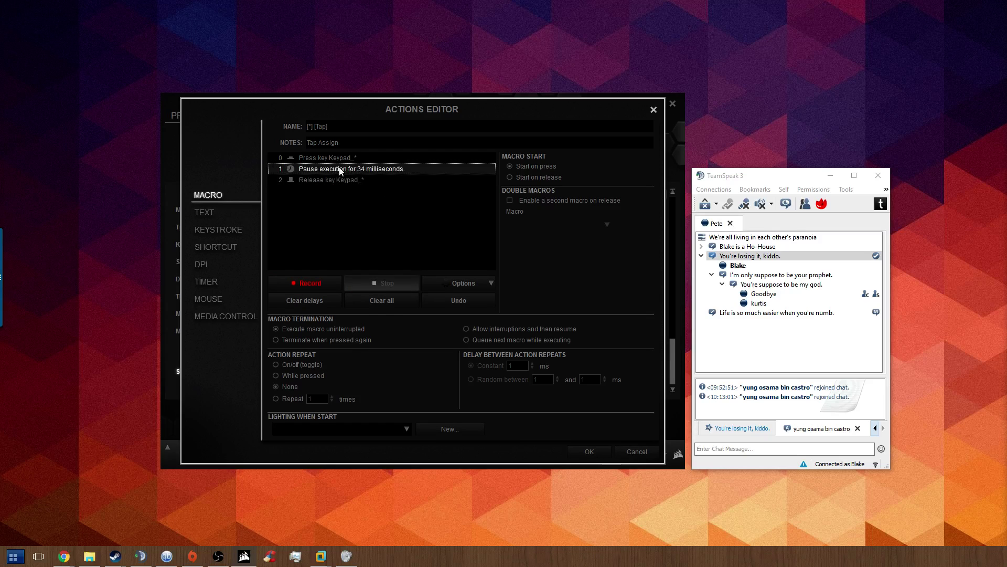
{"action": "key", "text": "Delete"}
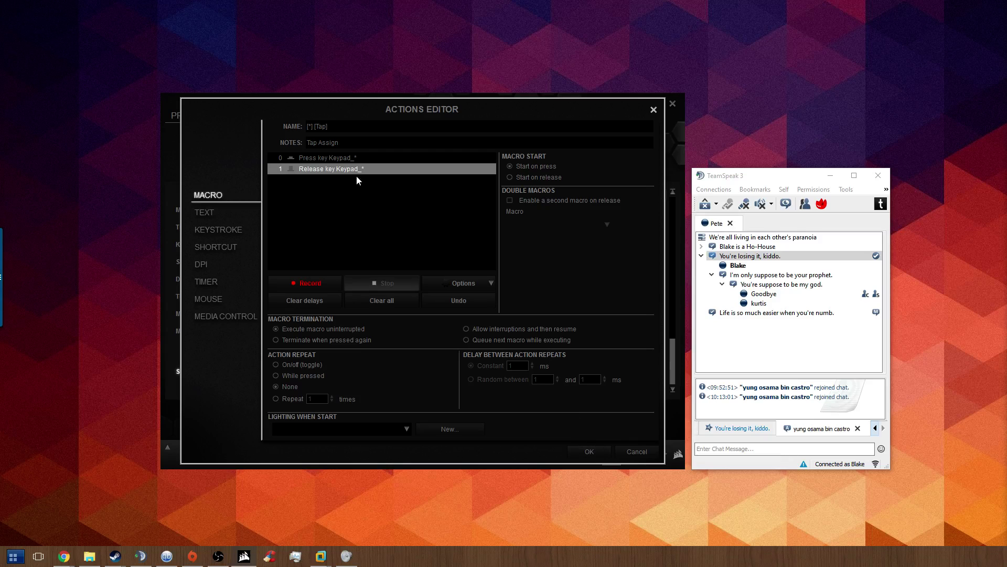
{"action": "left_click", "coordinate": [595, 452]}
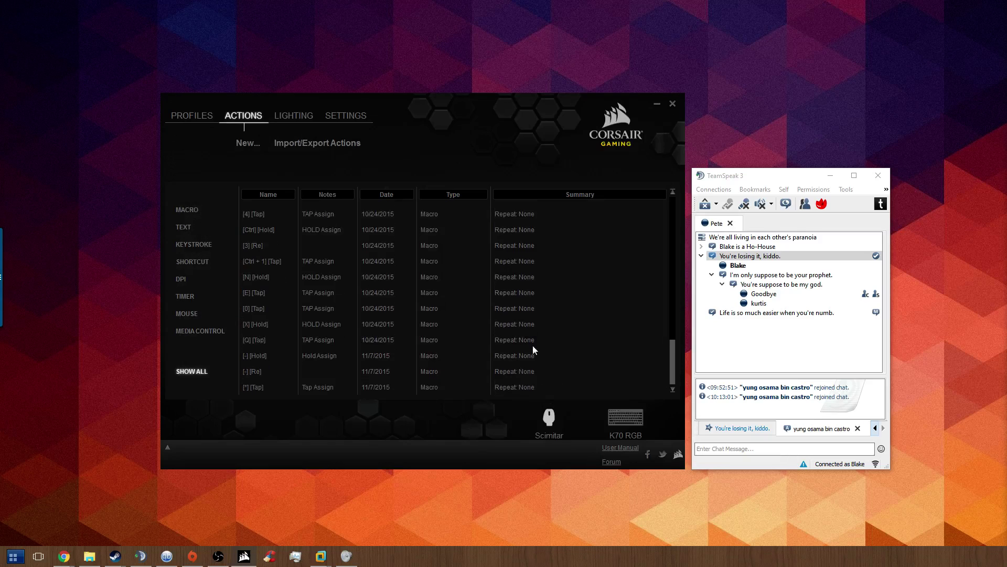
{"action": "scroll", "coordinate": [470, 344], "scroll_direction": "up", "scroll_amount": 2}
{"action": "scroll", "coordinate": [367, 373], "scroll_direction": "down", "scroll_amount": 3}
{"action": "left_click", "coordinate": [283, 390]}
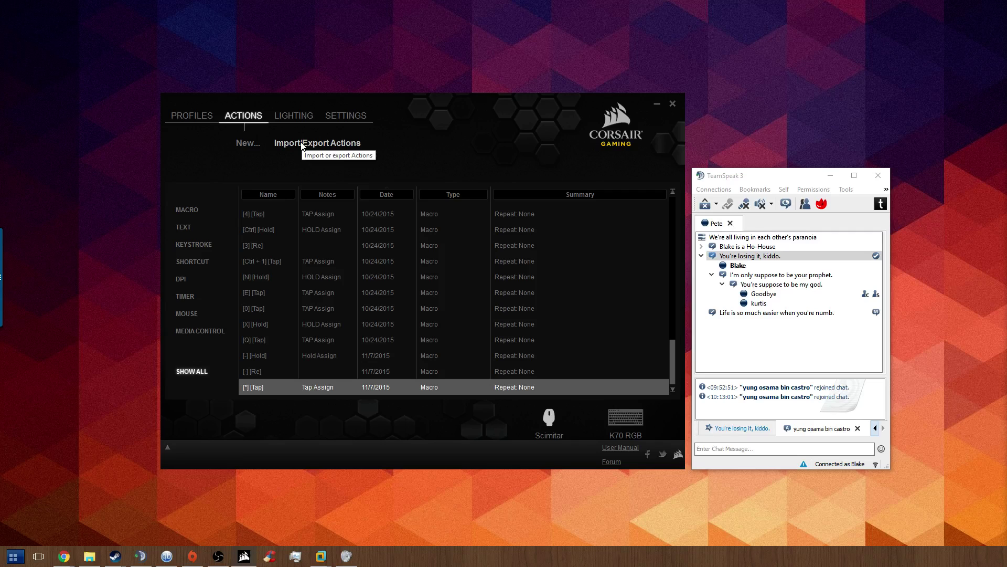
{"action": "scroll", "coordinate": [456, 265], "scroll_direction": "up", "scroll_amount": 8}
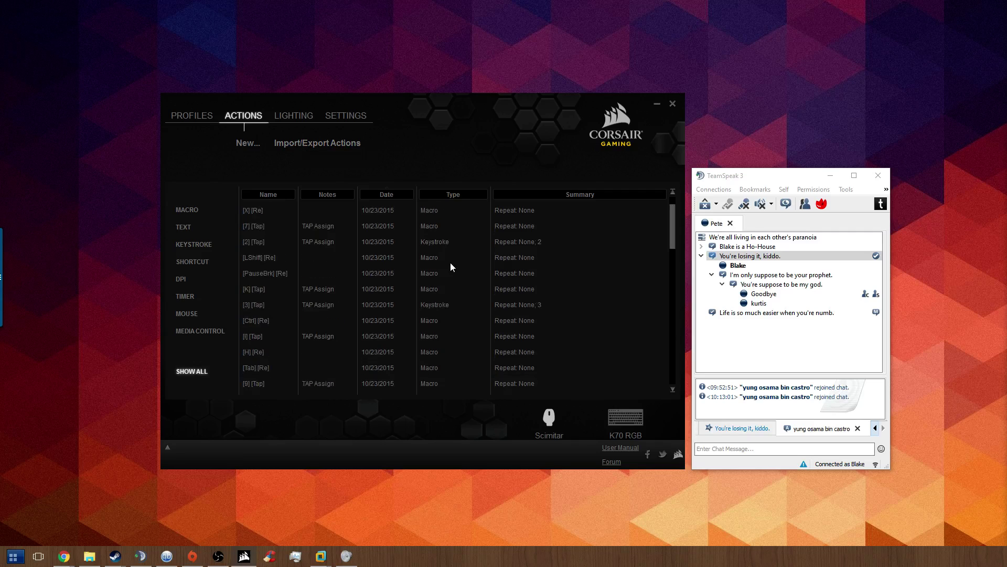
{"action": "scroll", "coordinate": [334, 227], "scroll_direction": "down", "scroll_amount": 5}
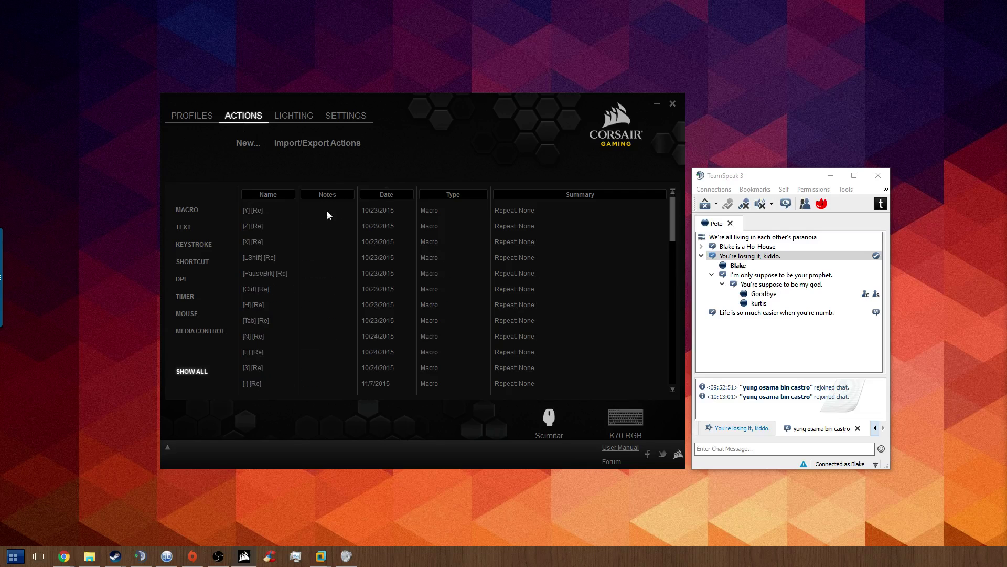
{"action": "scroll", "coordinate": [324, 226], "scroll_direction": "down", "scroll_amount": 2}
{"action": "scroll", "coordinate": [351, 249], "scroll_direction": "down", "scroll_amount": 5}
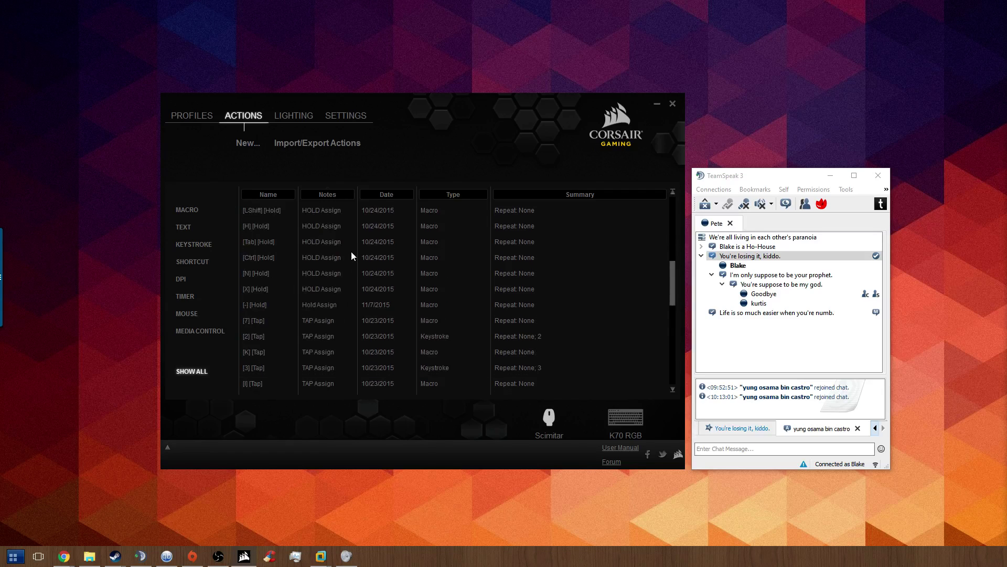
{"action": "scroll", "coordinate": [346, 249], "scroll_direction": "up", "scroll_amount": 8}
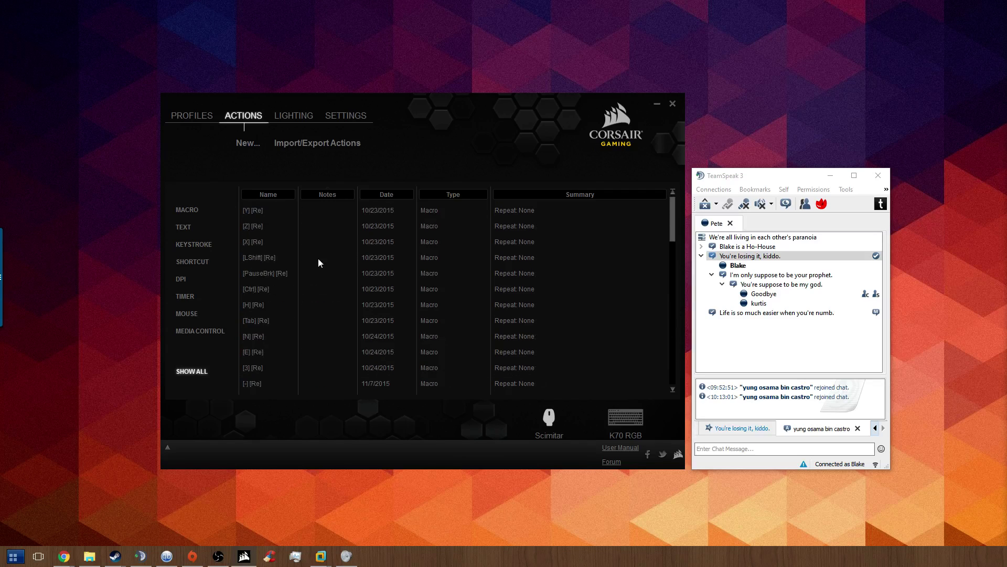
{"action": "scroll", "coordinate": [309, 264], "scroll_direction": "down", "scroll_amount": 3}
{"action": "scroll", "coordinate": [312, 262], "scroll_direction": "down", "scroll_amount": 5}
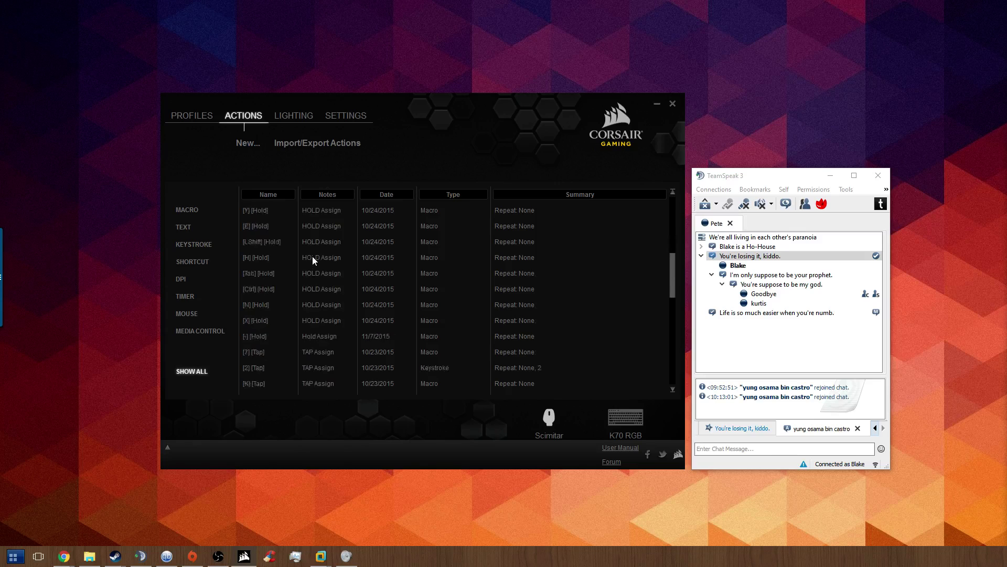
{"action": "scroll", "coordinate": [315, 261], "scroll_direction": "down", "scroll_amount": 5}
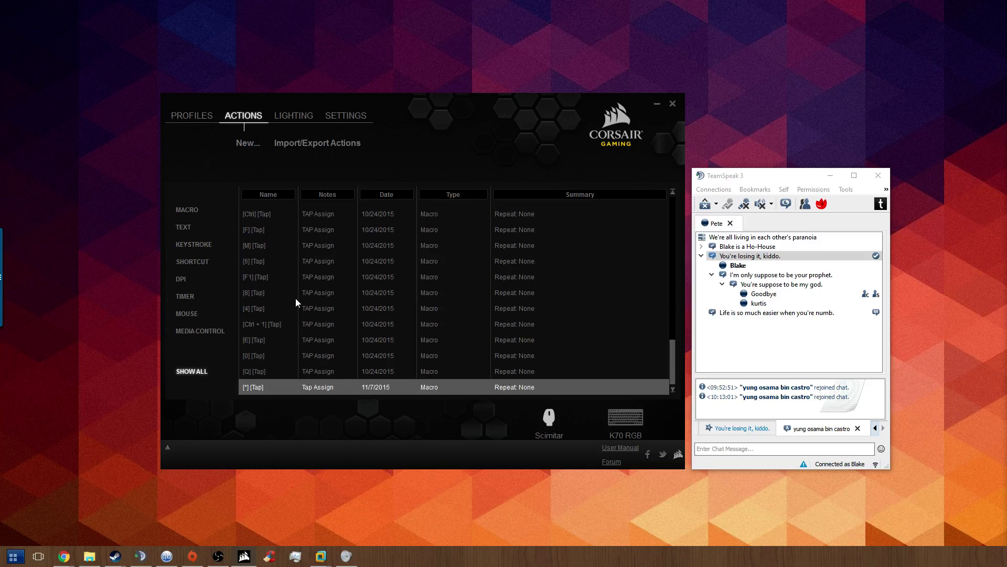
{"action": "left_click", "coordinate": [268, 325]}
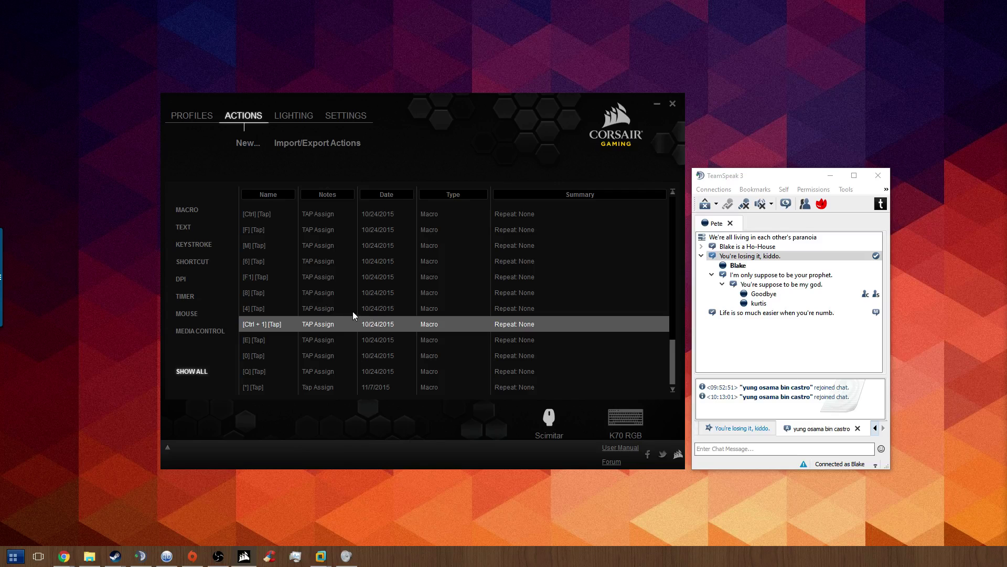
{"action": "scroll", "coordinate": [334, 332], "scroll_direction": "up", "scroll_amount": 10}
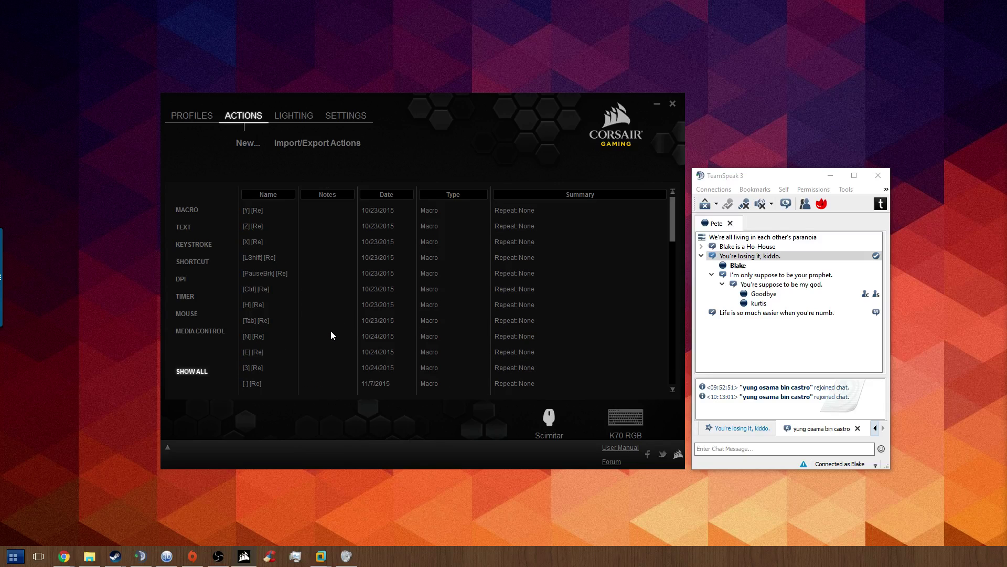
{"action": "scroll", "coordinate": [332, 334], "scroll_direction": "down", "scroll_amount": 3}
{"action": "scroll", "coordinate": [331, 334], "scroll_direction": "up", "scroll_amount": 3}
Move the CUE window up and left, then open Import/Export Actions to list the saved TAP Assign macros.
{"action": "left_click_drag", "start_coordinate": [684, 472], "coordinate": [630, 418]}
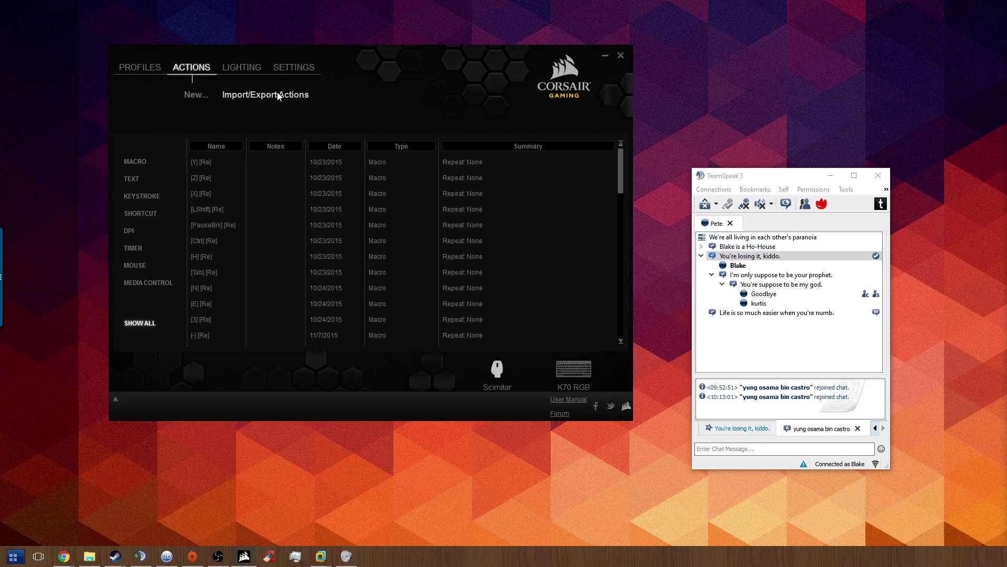
{"action": "left_click", "coordinate": [281, 97]}
{"action": "scroll", "coordinate": [303, 248], "scroll_direction": "down", "scroll_amount": 1}
{"action": "scroll", "coordinate": [304, 248], "scroll_direction": "down", "scroll_amount": 6}
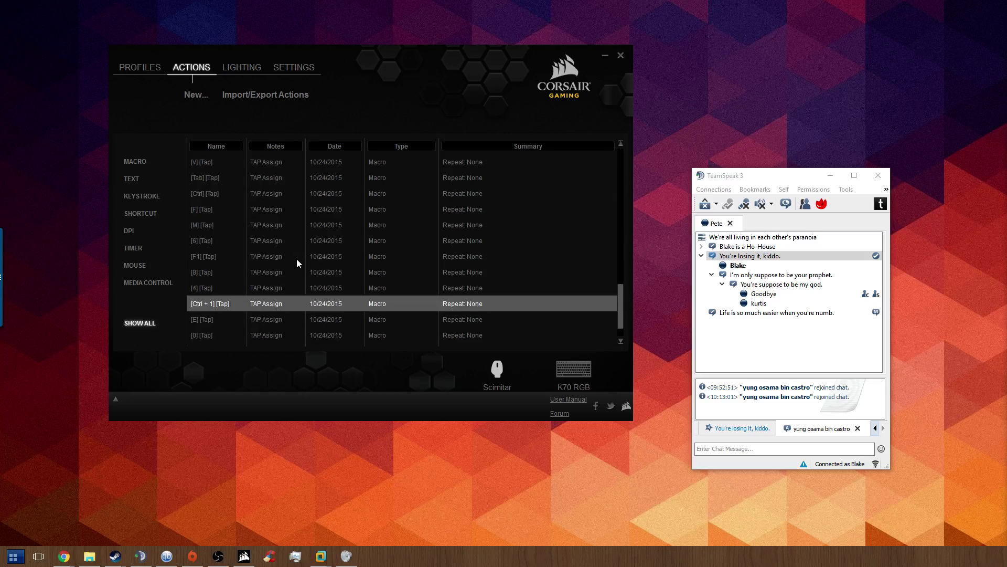